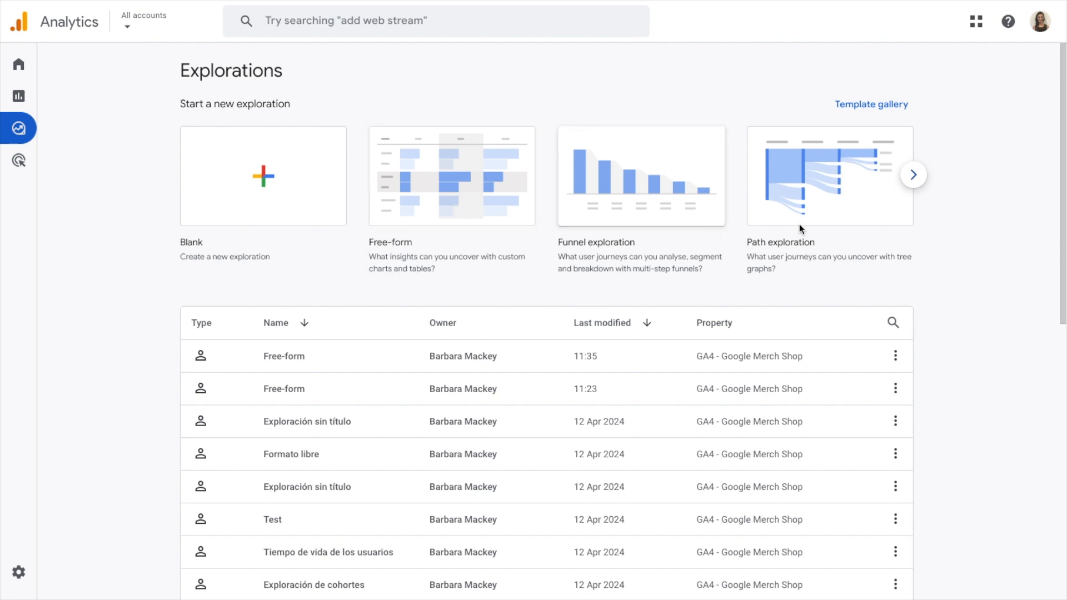
Step: Browse the exploration templates and create a new exploration from the Free-form template
click(913, 175)
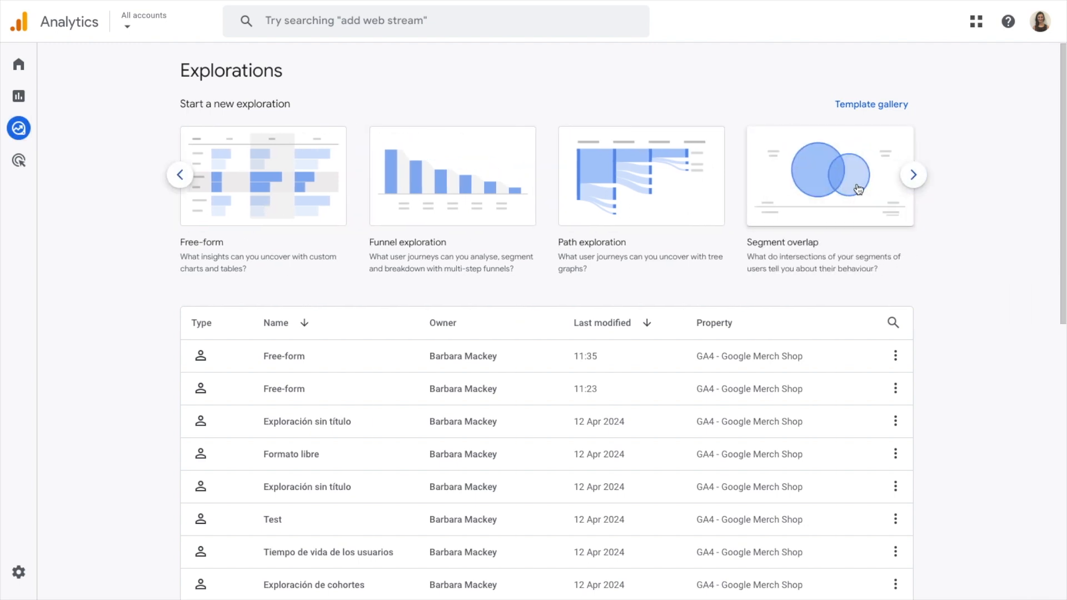
click(913, 175)
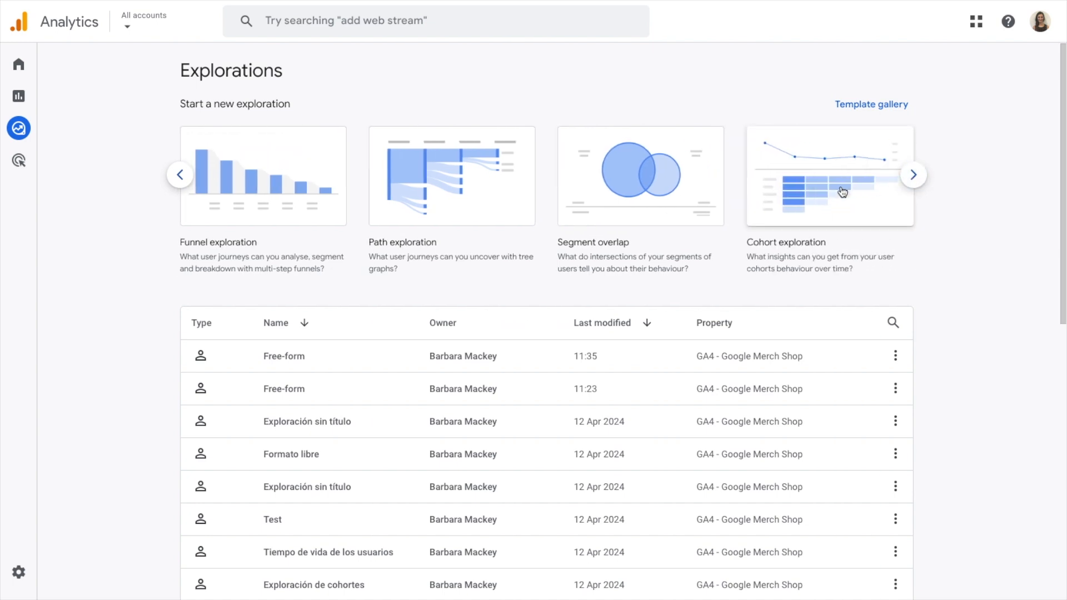
click(914, 176)
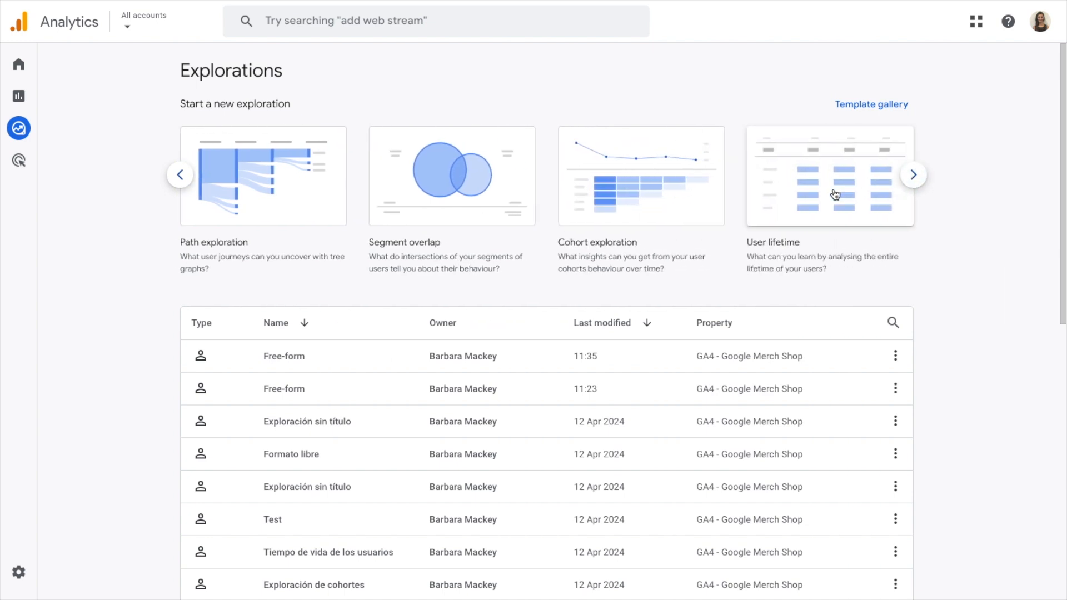
click(180, 175)
click(182, 176)
click(182, 175)
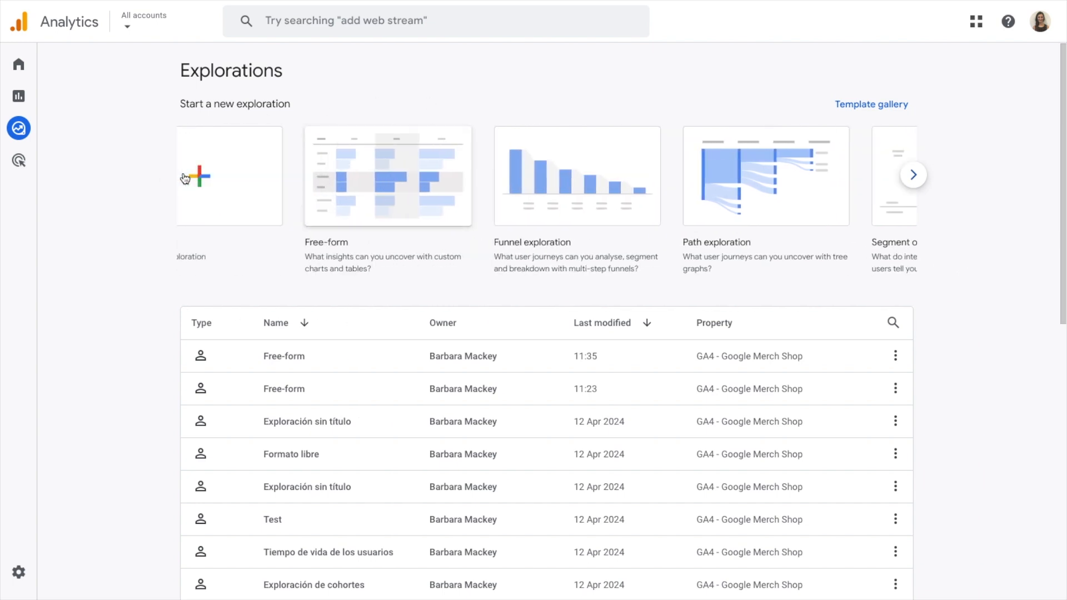
click(441, 184)
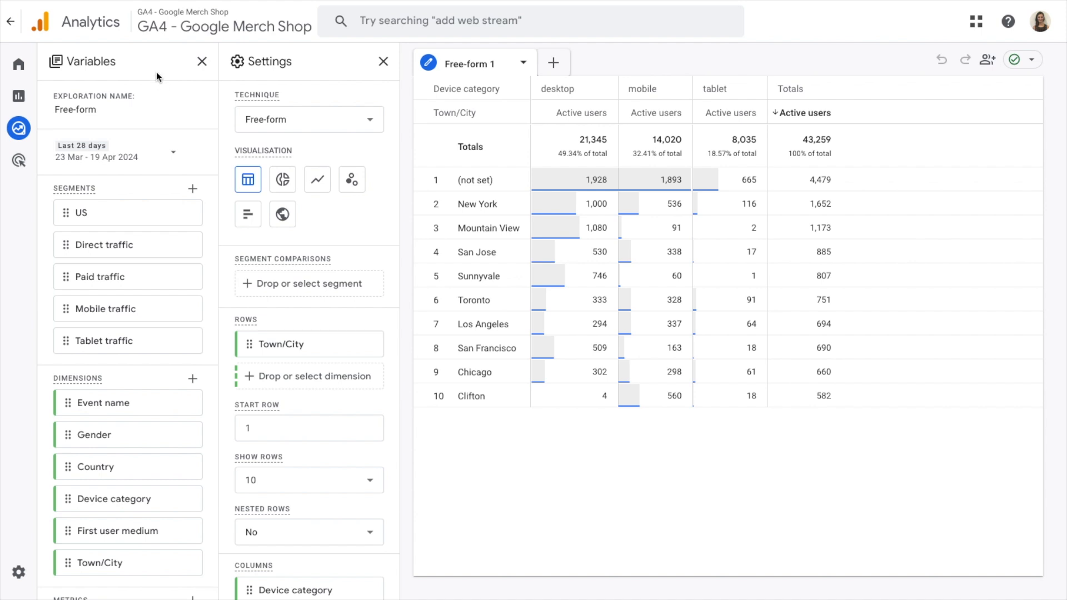
Step: Review the exploration's segments, dimensions, metrics and report settings, including the available technique options
scroll(114, 142, down, 1)
scroll(117, 142, up, 1)
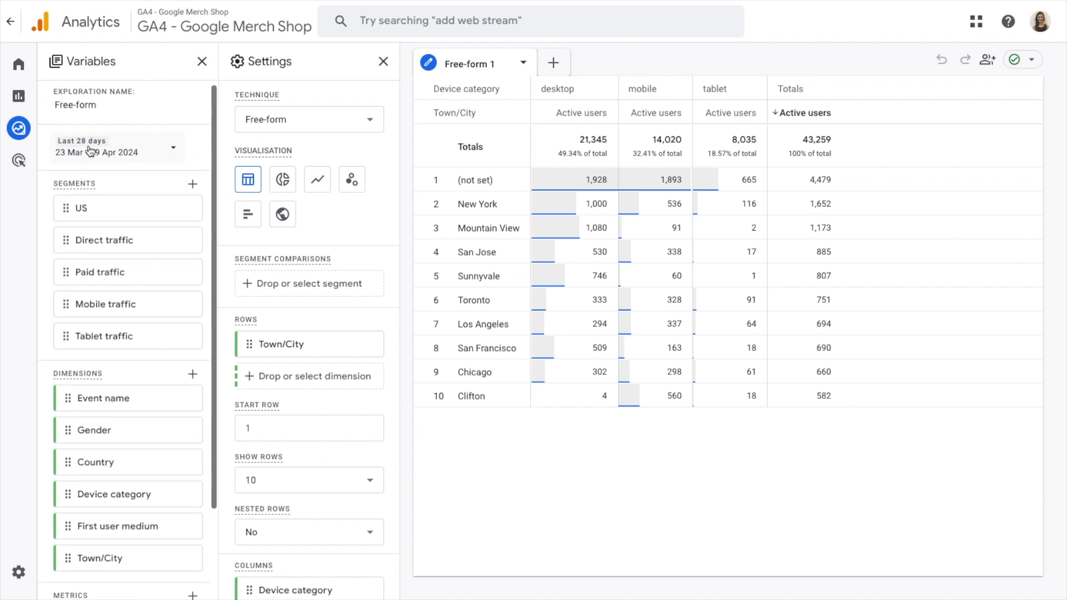
scroll(126, 272, down, 2)
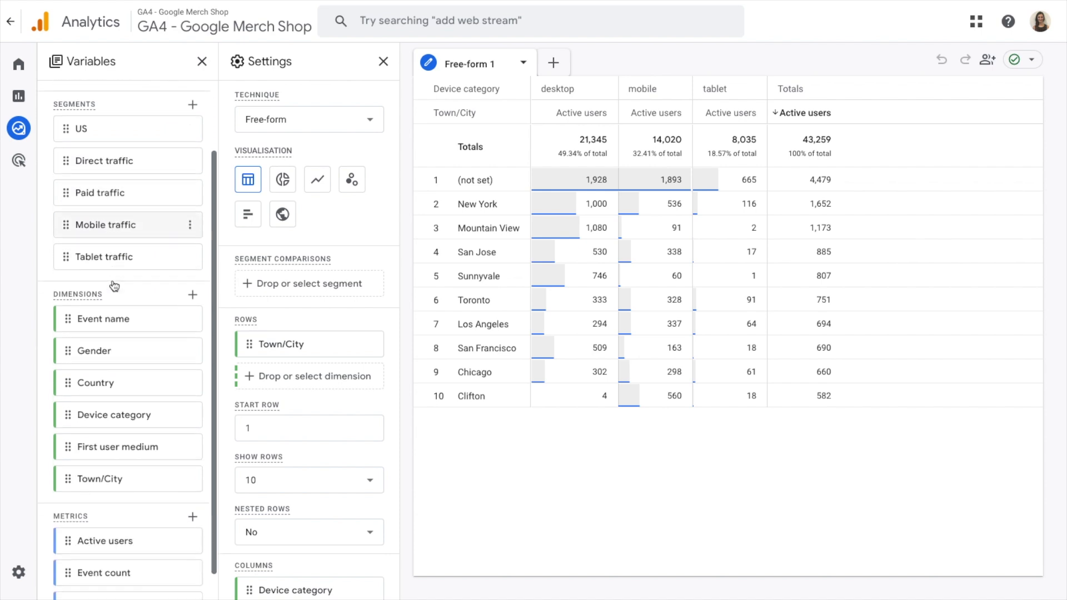
scroll(109, 333, down, 2)
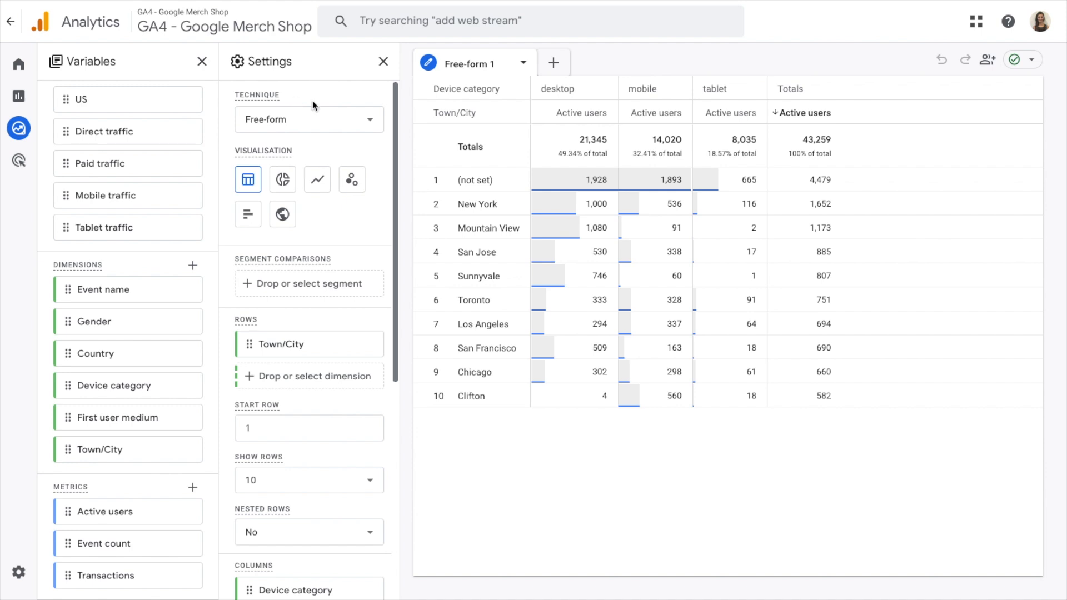
click(313, 125)
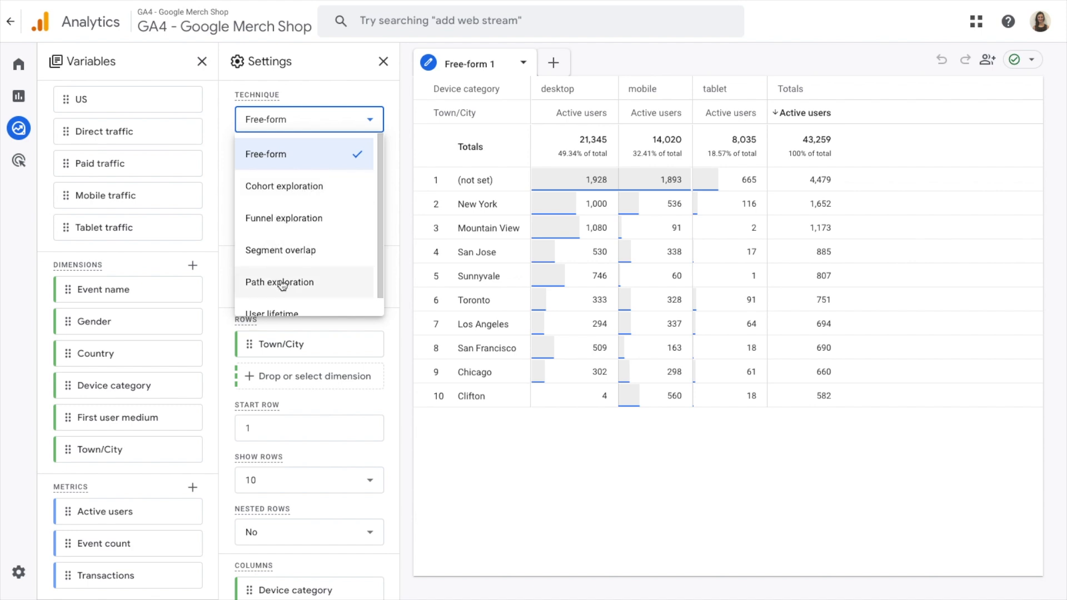
scroll(282, 284, down, 1)
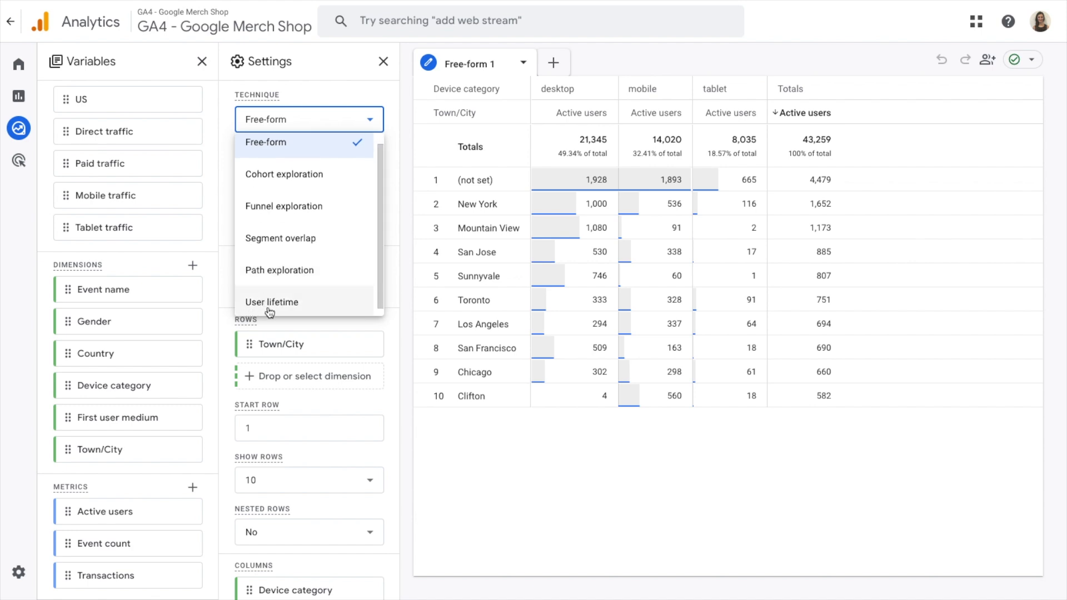
click(334, 98)
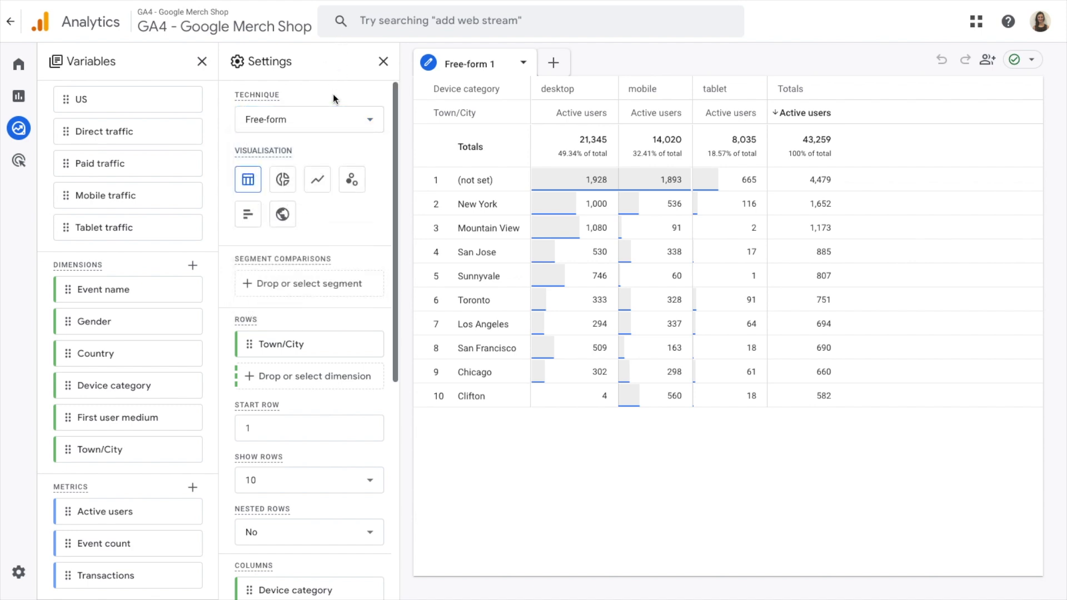
scroll(336, 184, down, 3)
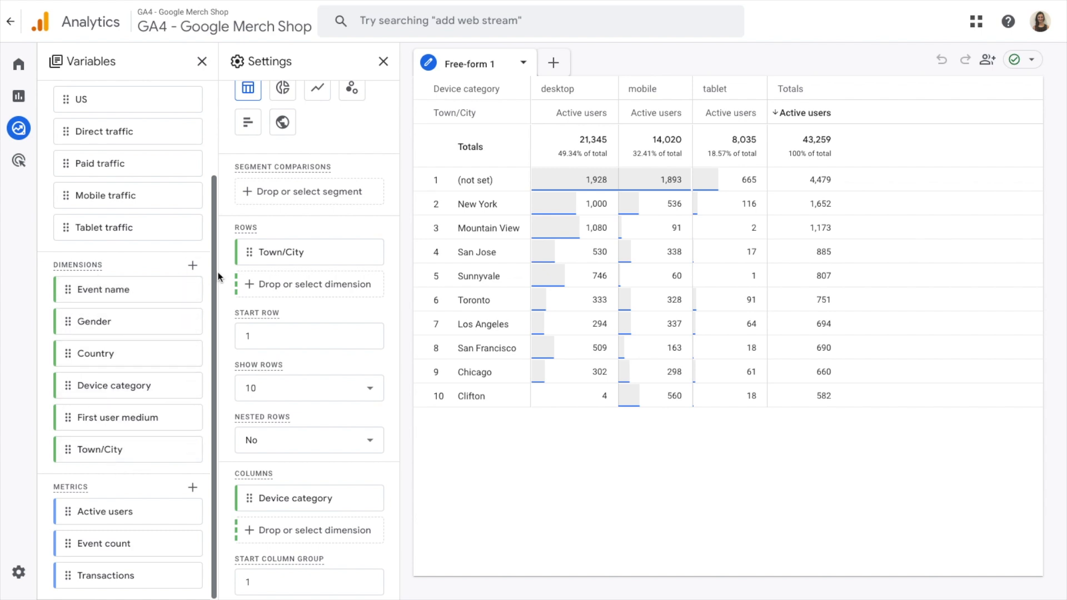
Step: Search the dimensions for "page" and import Page path and screen class into the exploration's variables
click(193, 266)
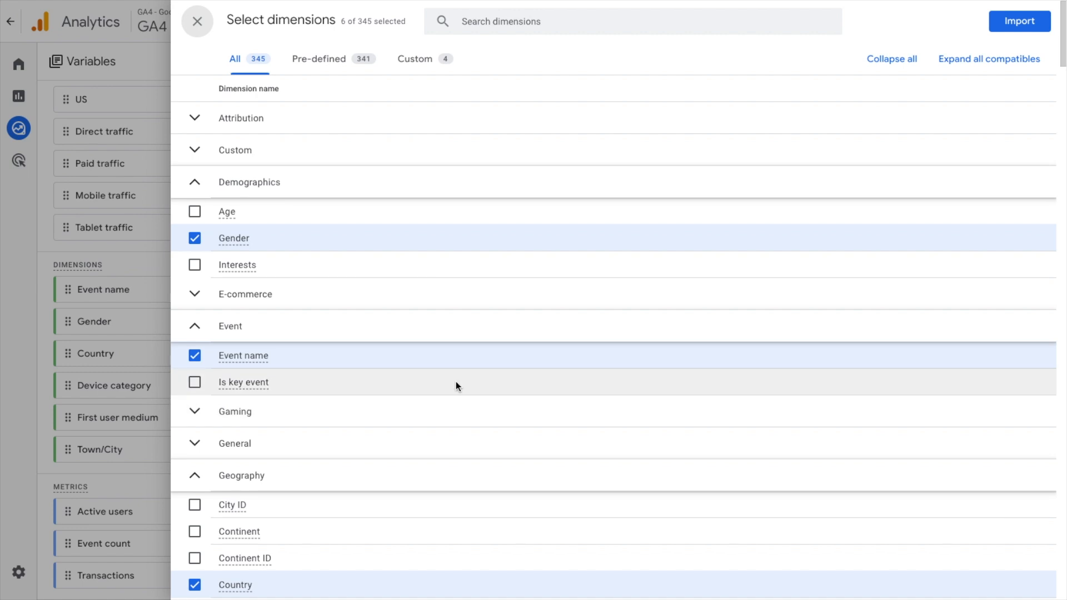
double_click(364, 21)
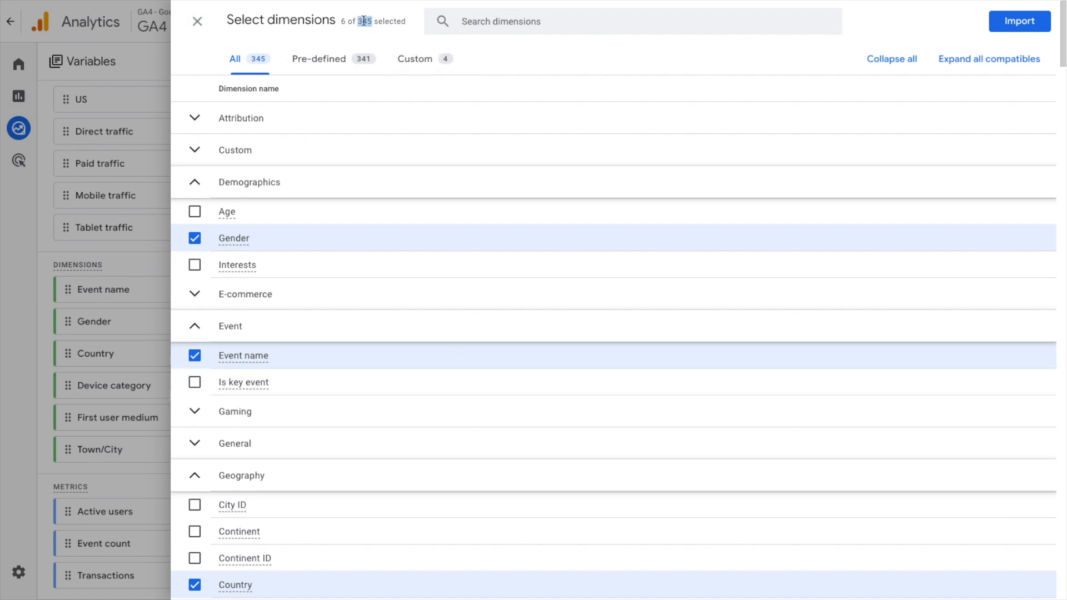
click(539, 21)
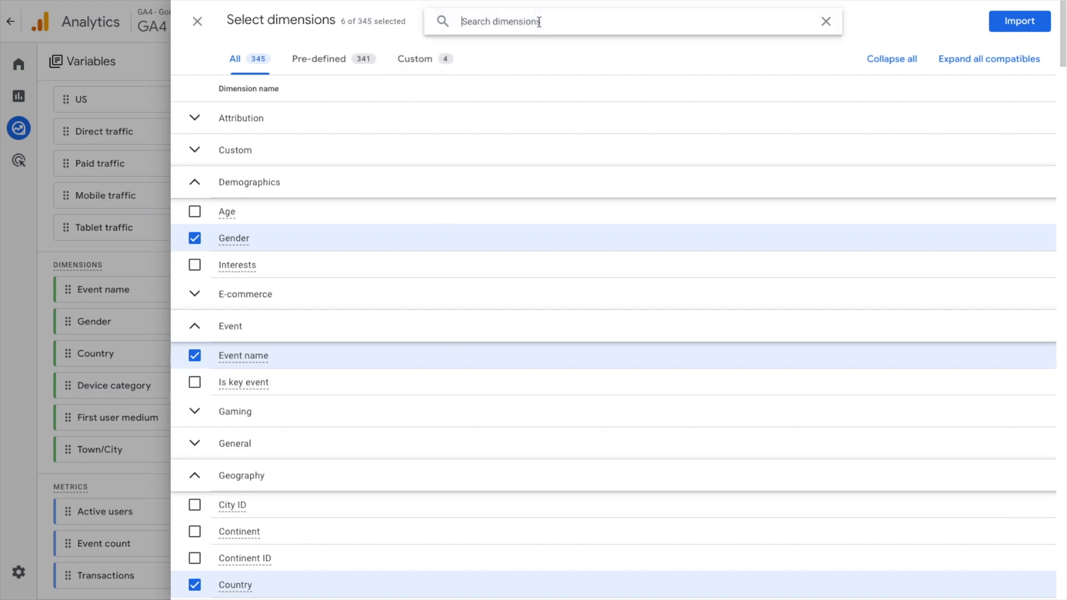
text(pat)
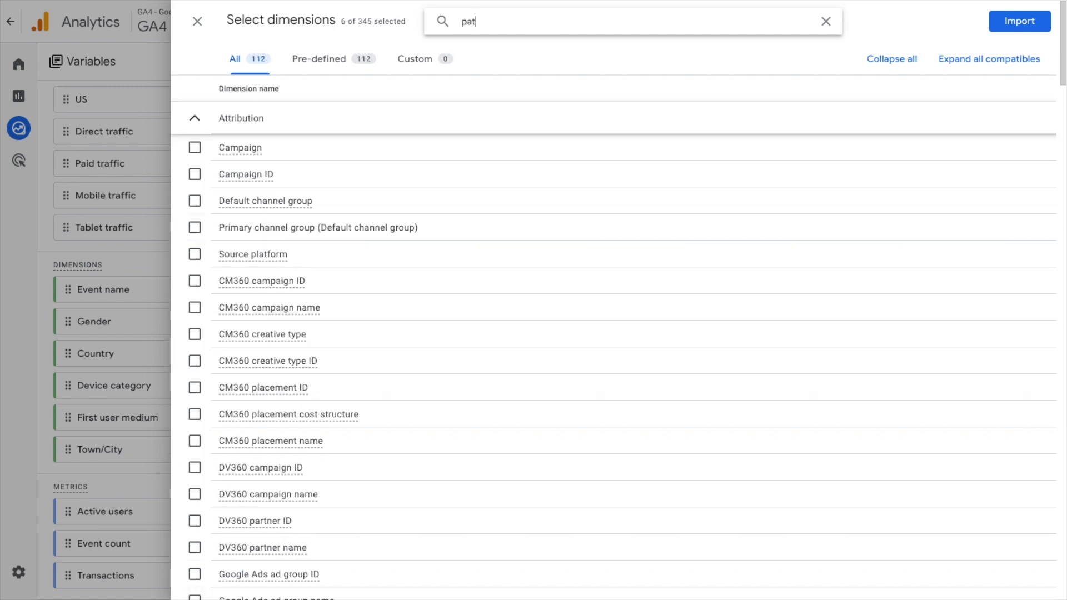
text(h)
key(BackSpace)
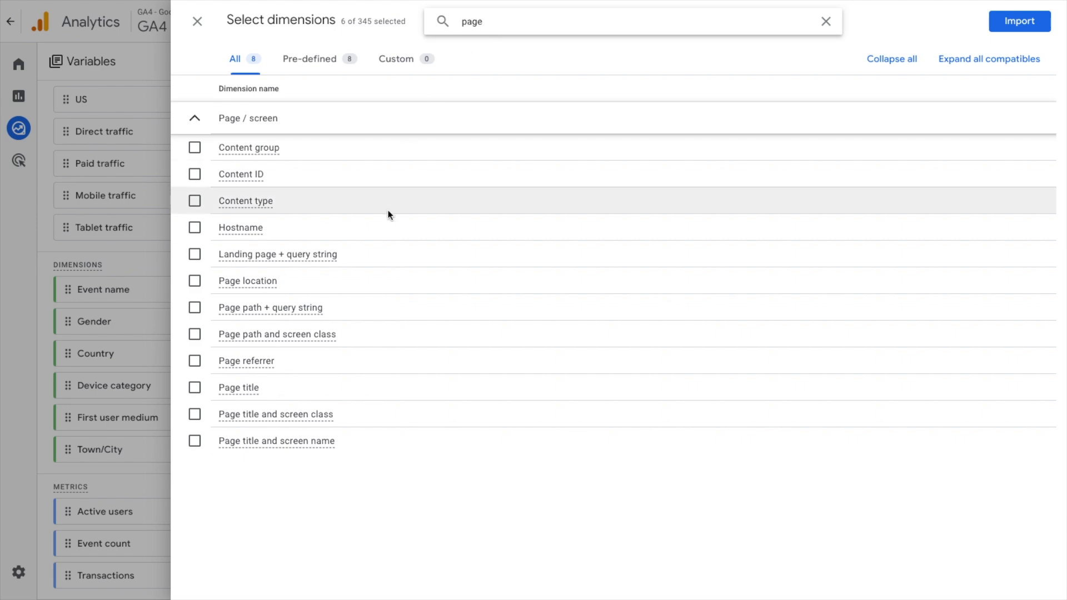
click(195, 334)
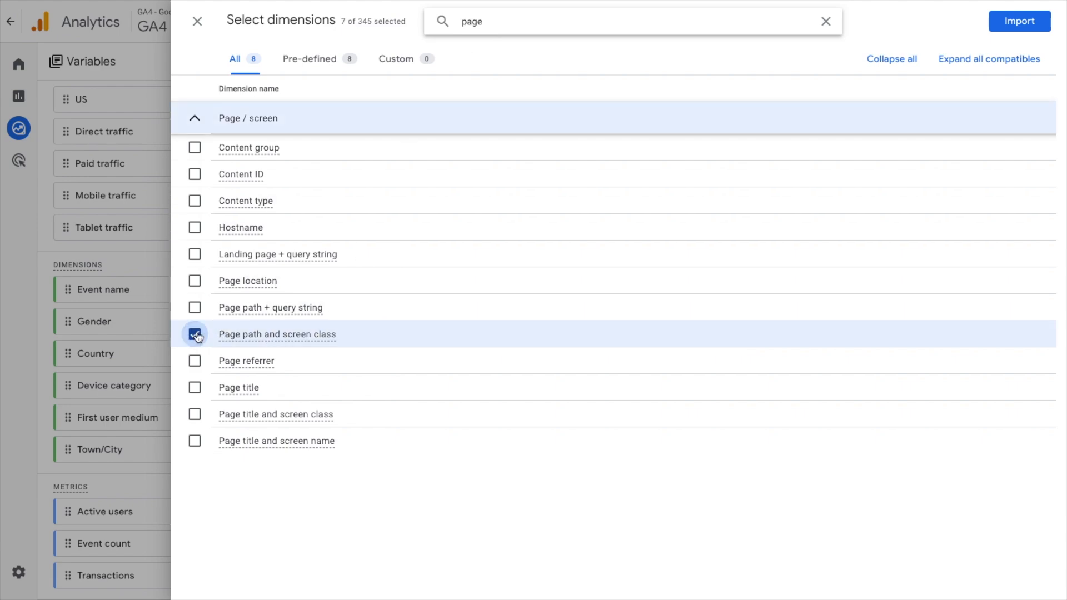
click(1019, 21)
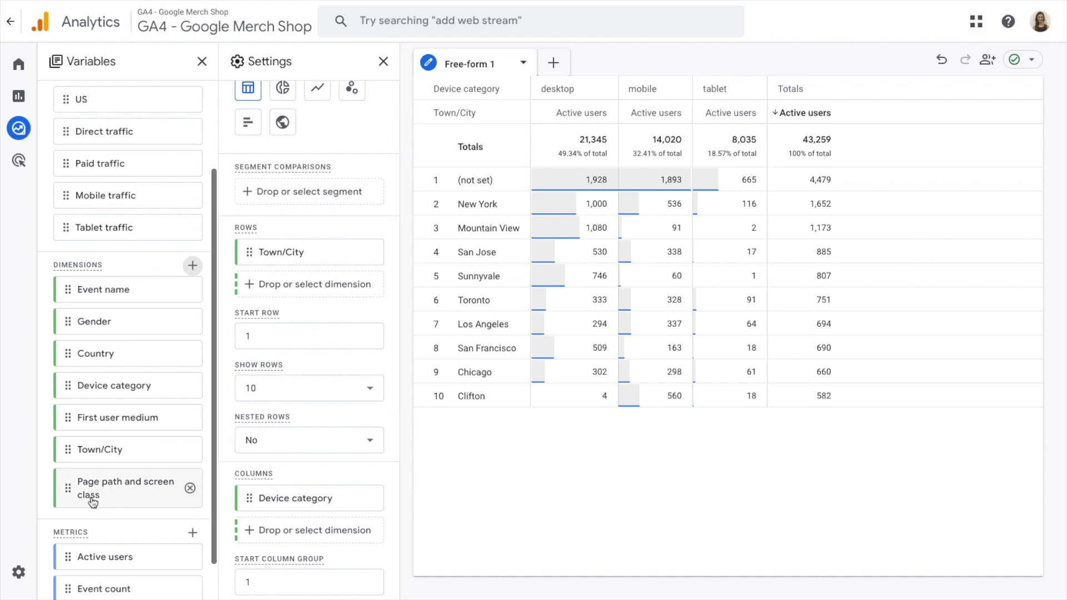
Step: Replace Town/City with Page path and screen class as the row dimension of the free-form table
mouse_move(93, 503)
drag(62, 484, 268, 284)
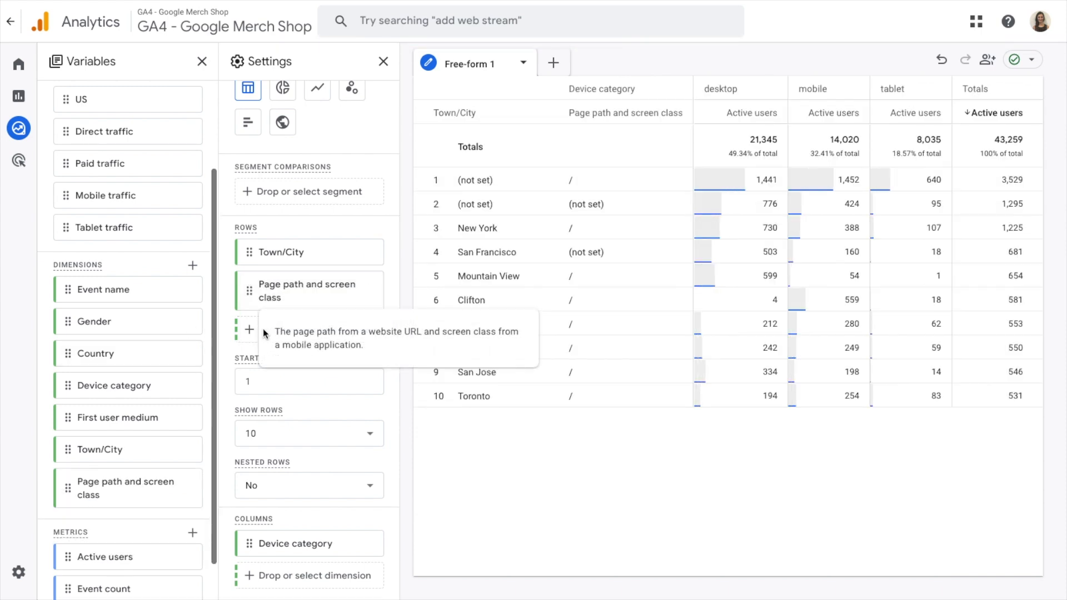
click(307, 333)
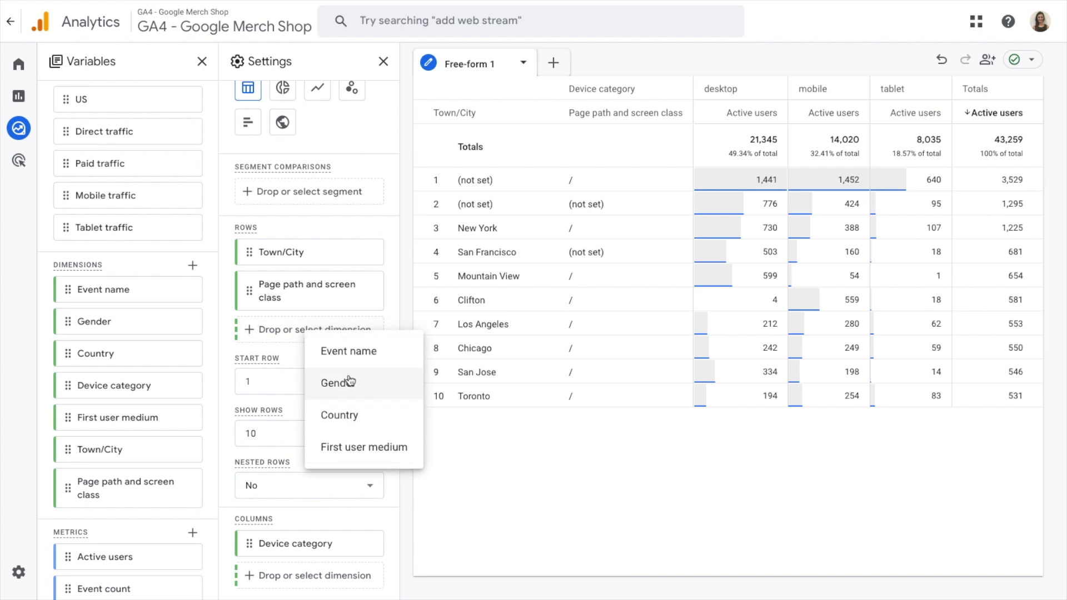
click(353, 228)
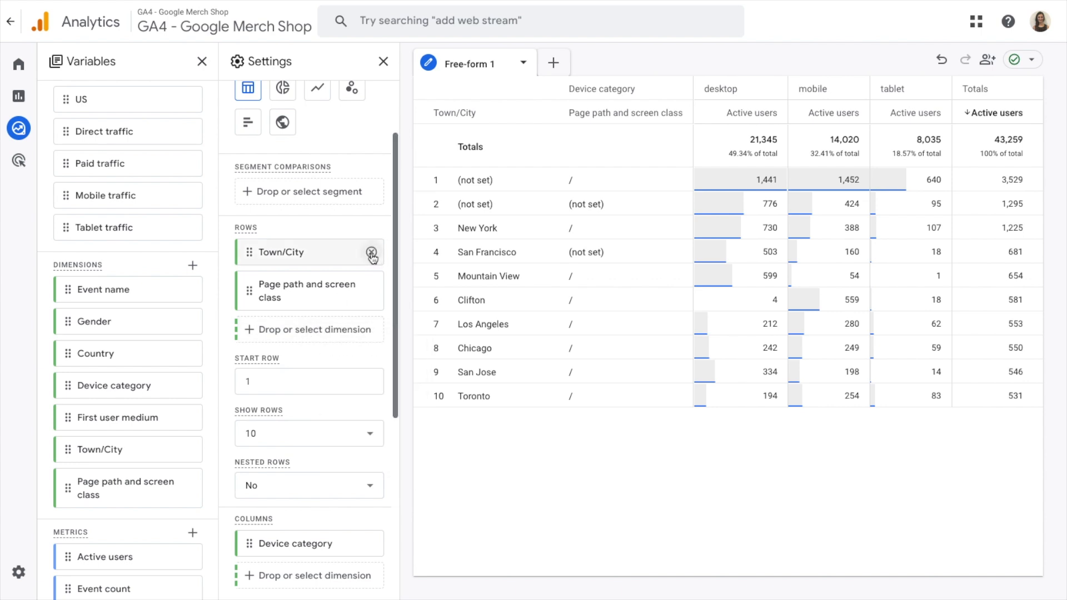
click(371, 253)
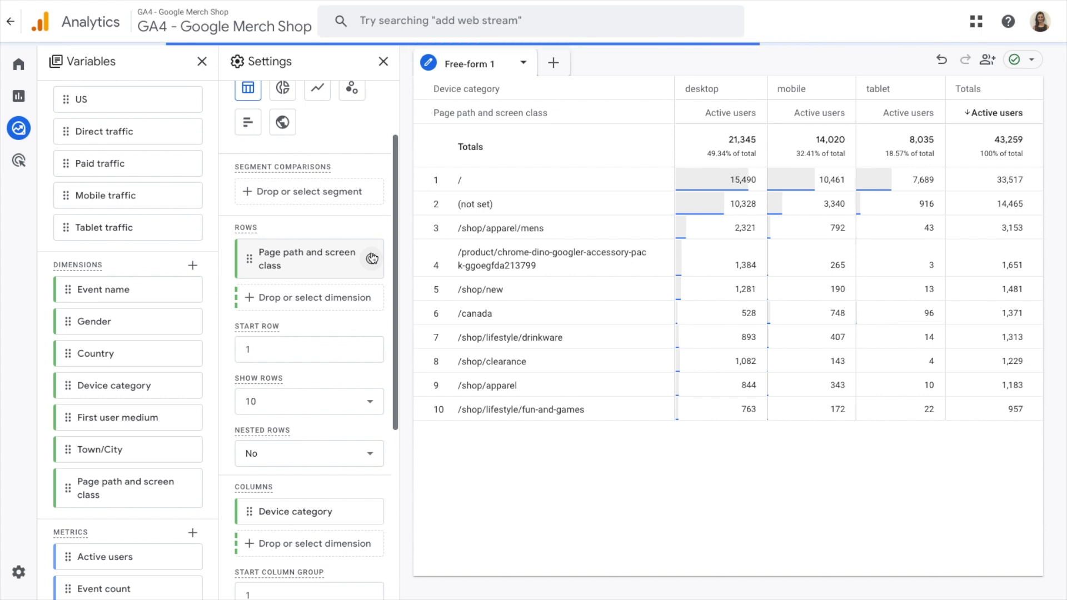
Step: Remove the Device category dimension from the table's columns
scroll(279, 285, down, 4)
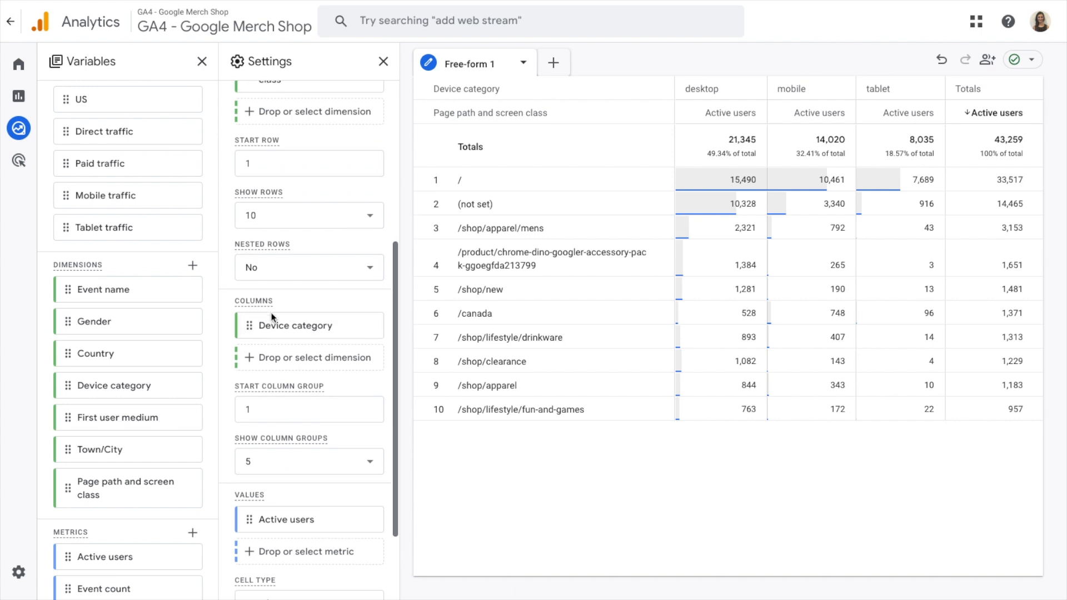
scroll(270, 314, down, 1)
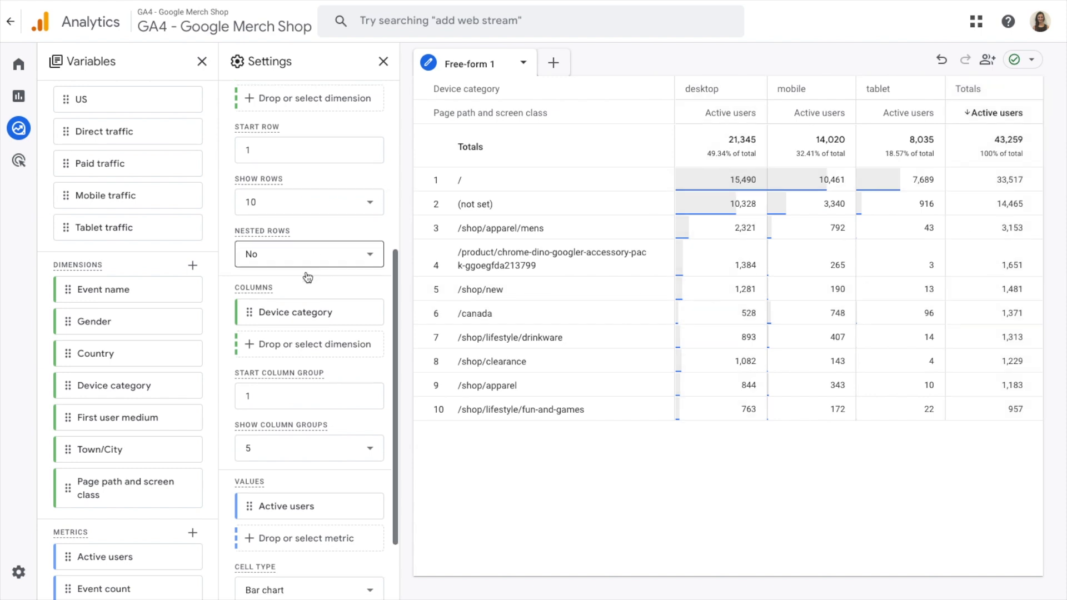
scroll(281, 283, down, 1)
click(371, 272)
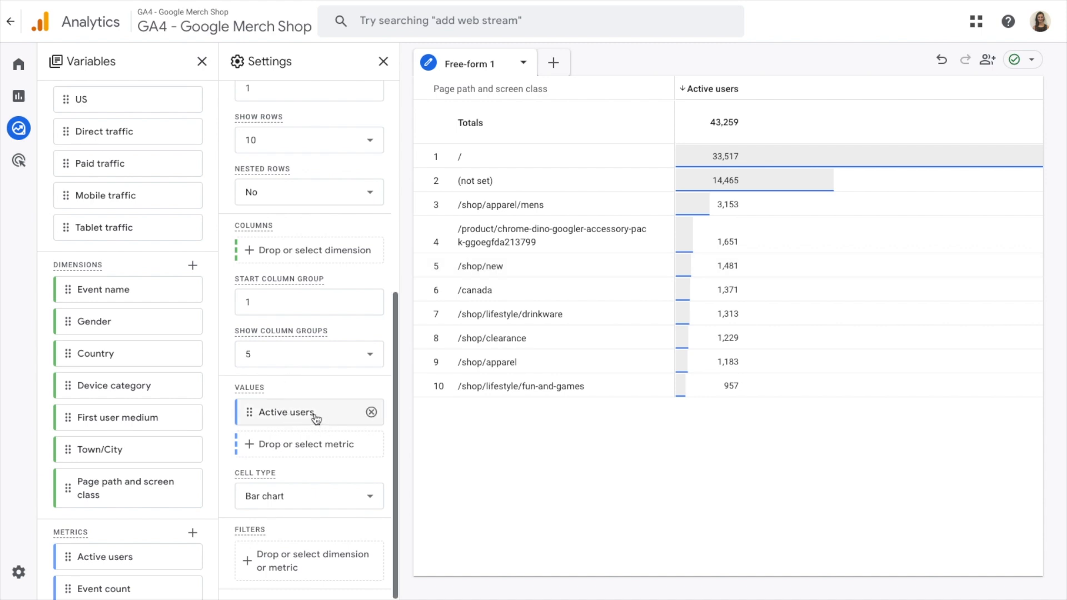
Step: Search the metrics for "sessions" and import the Sessions metric into the exploration's variables
click(303, 444)
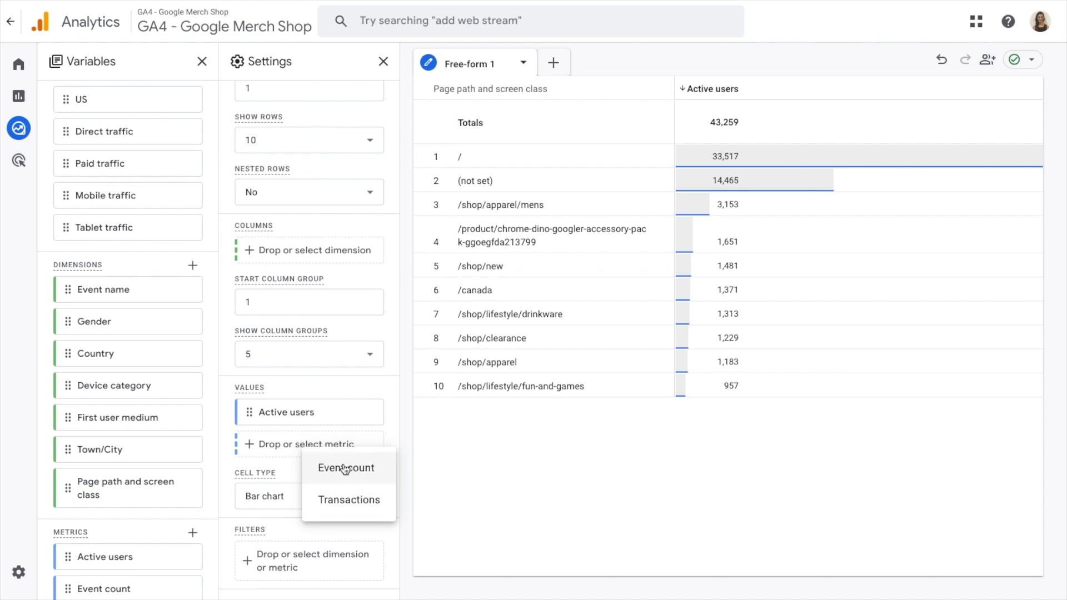
click(266, 369)
scroll(165, 402, down, 1)
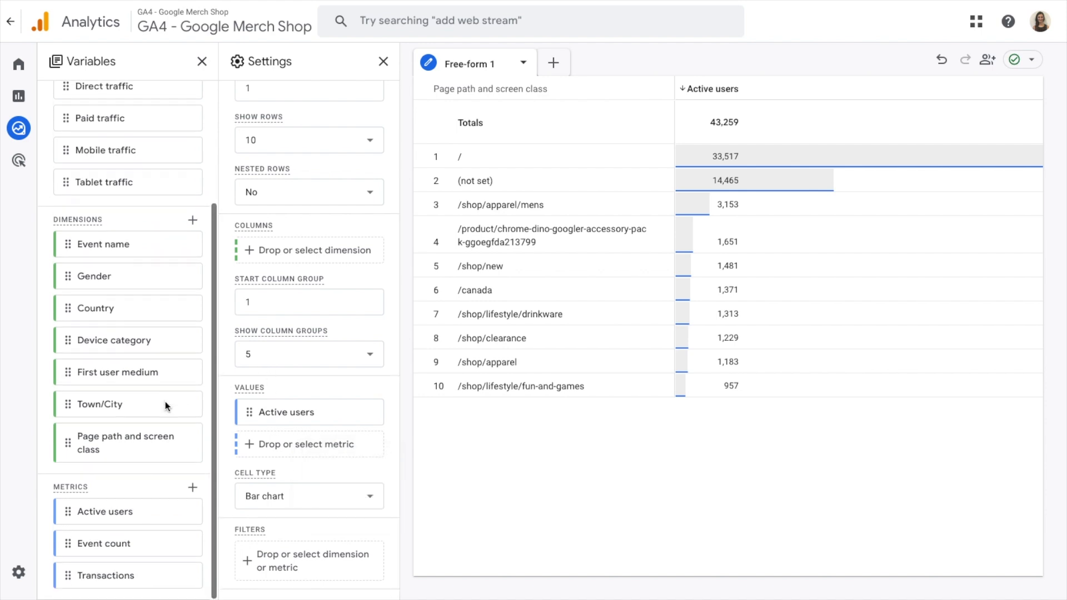
click(194, 488)
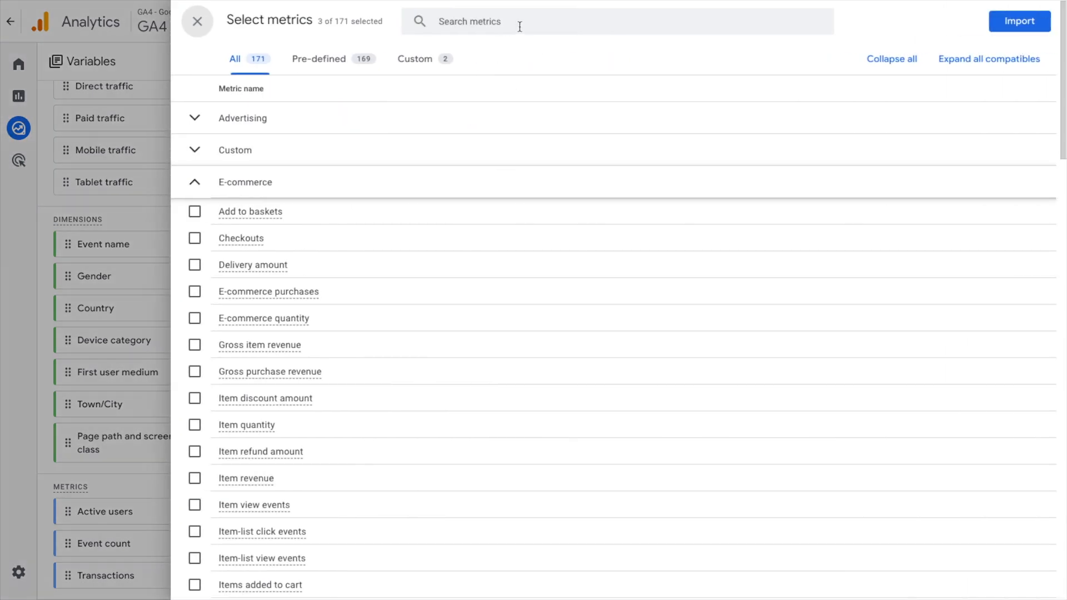
click(519, 27)
text(sessions)
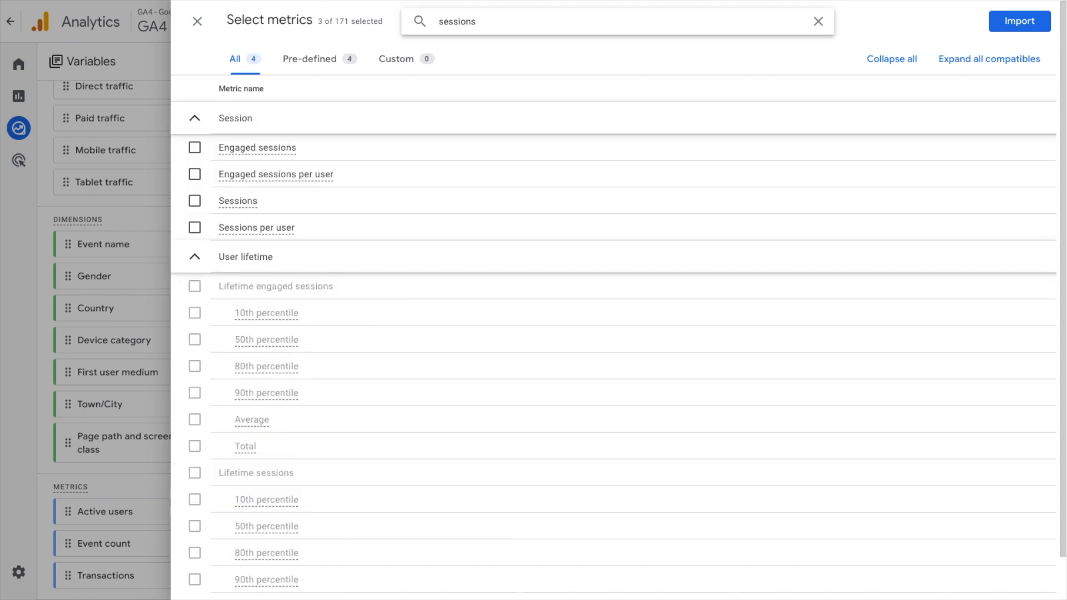
click(195, 201)
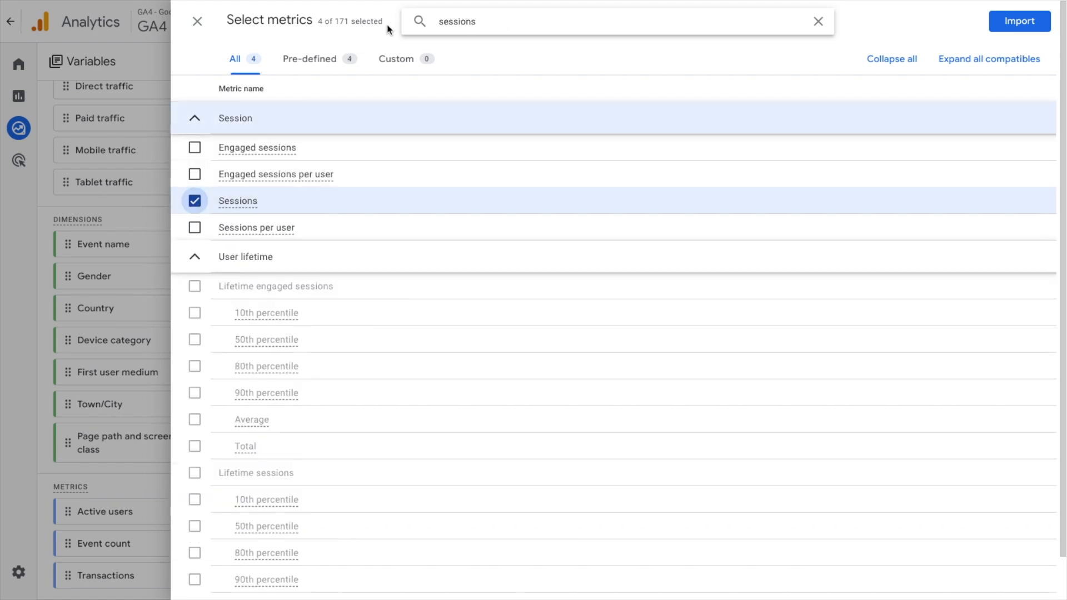
double_click(341, 21)
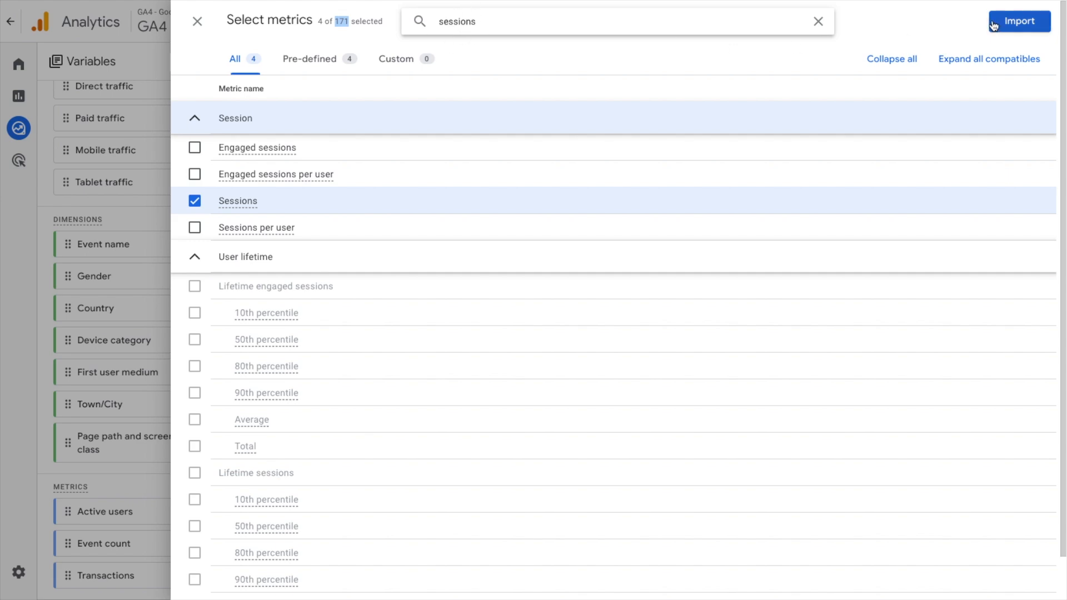
click(1017, 24)
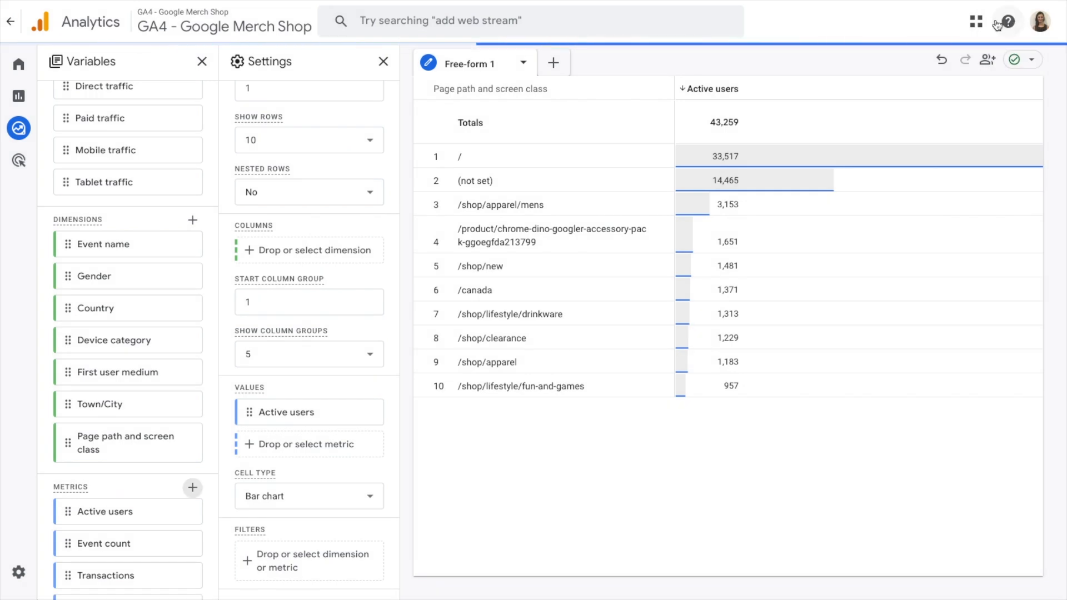
Step: Add Sessions to the table's values and remove Active users from them
click(282, 443)
click(321, 531)
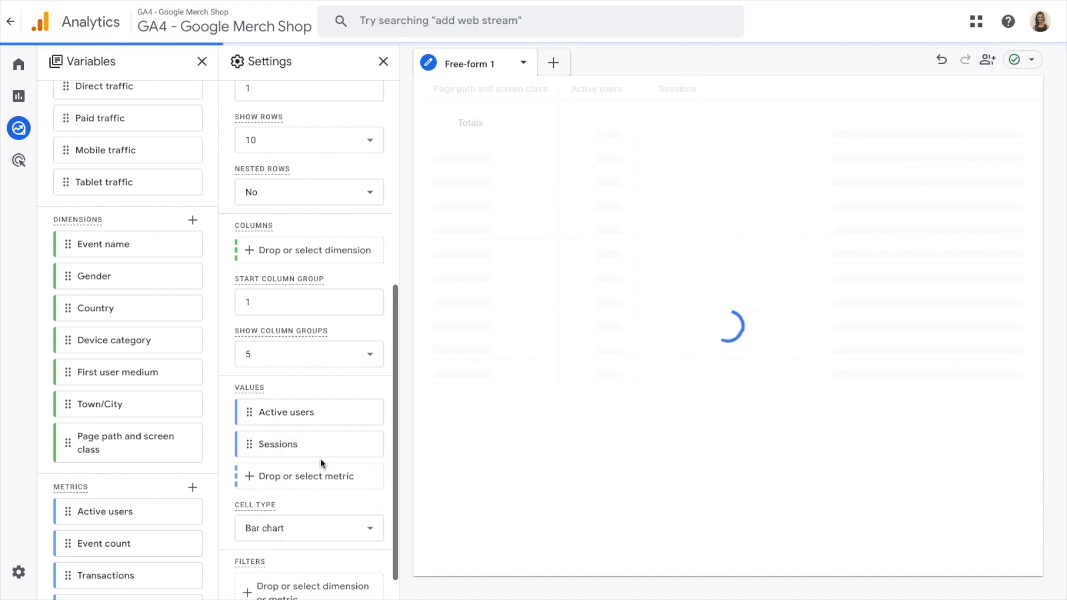
click(370, 411)
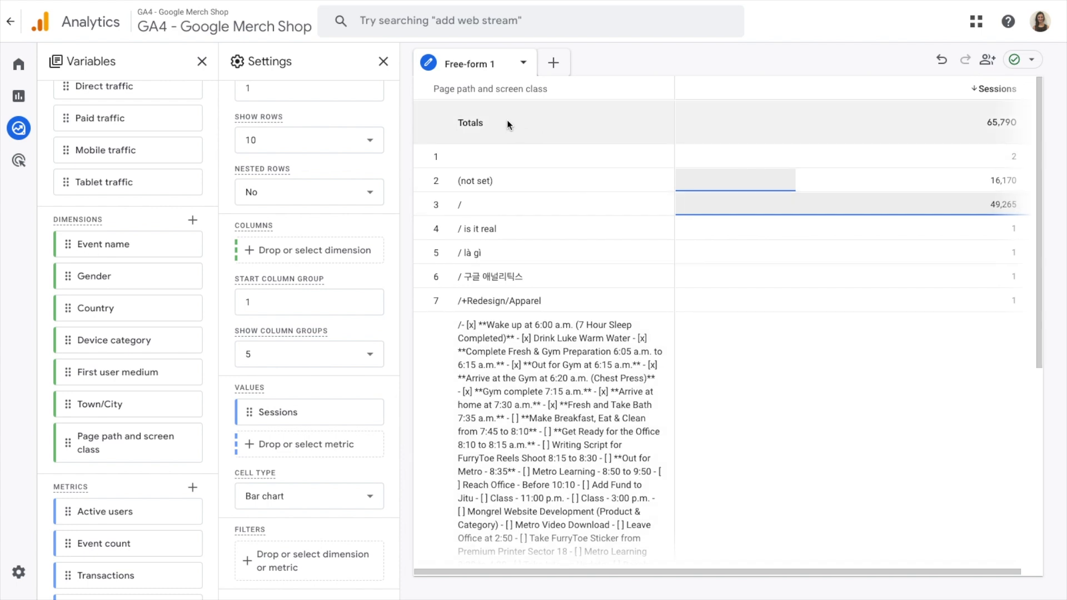
Step: Sort the table by Sessions in descending order and set it to show 50 rows
click(992, 90)
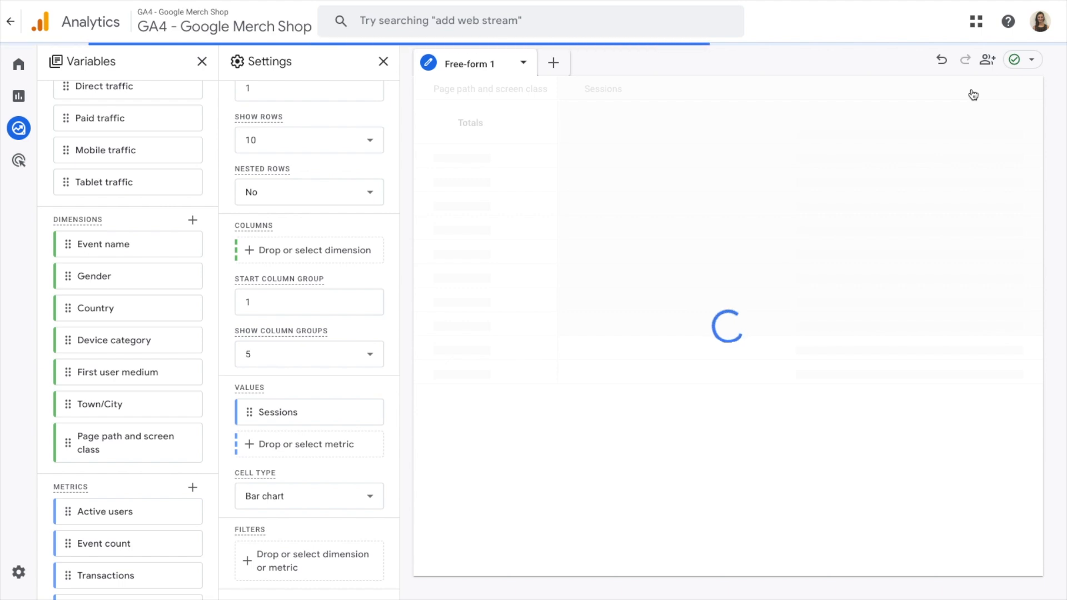
click(982, 92)
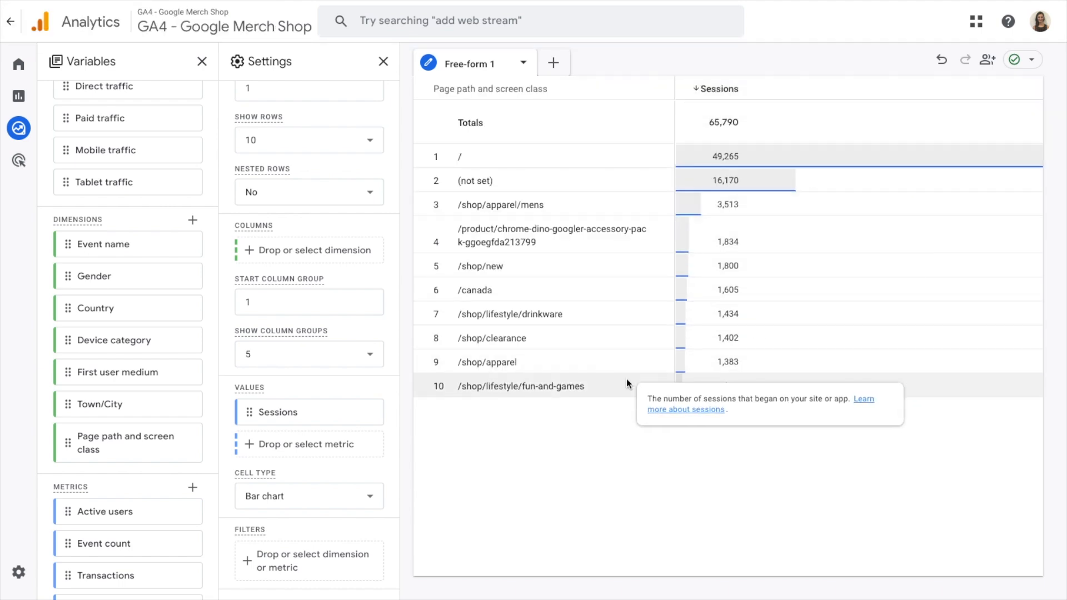
scroll(368, 371, up, 3)
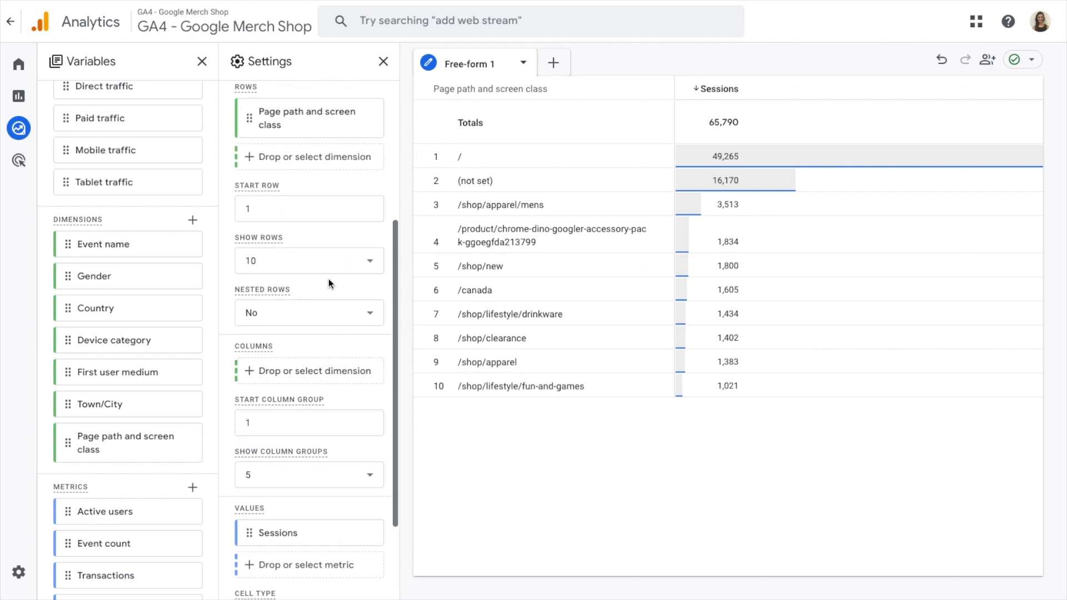
click(255, 266)
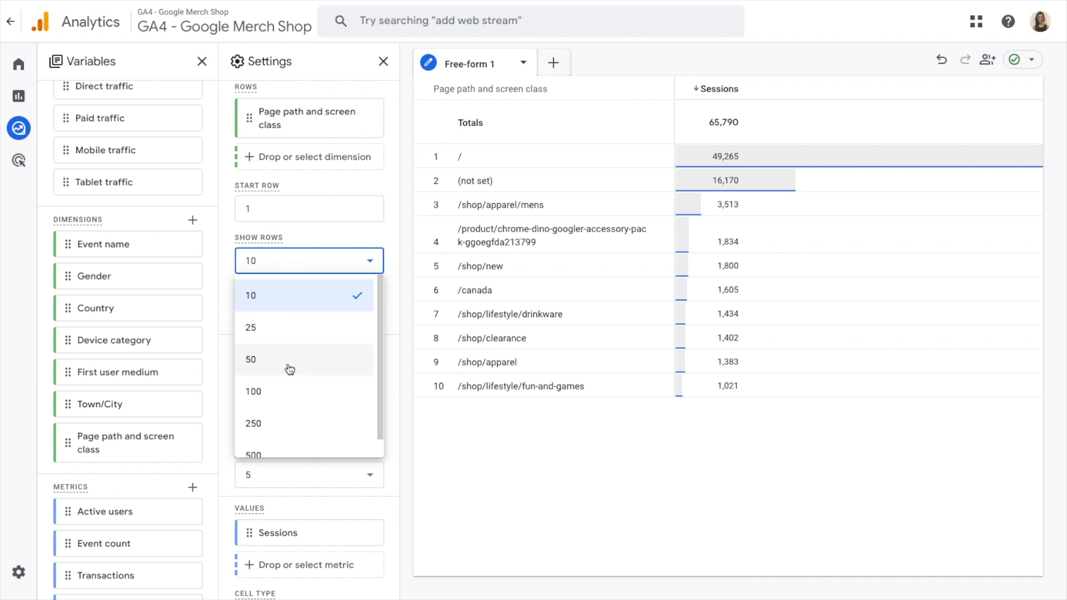
click(259, 361)
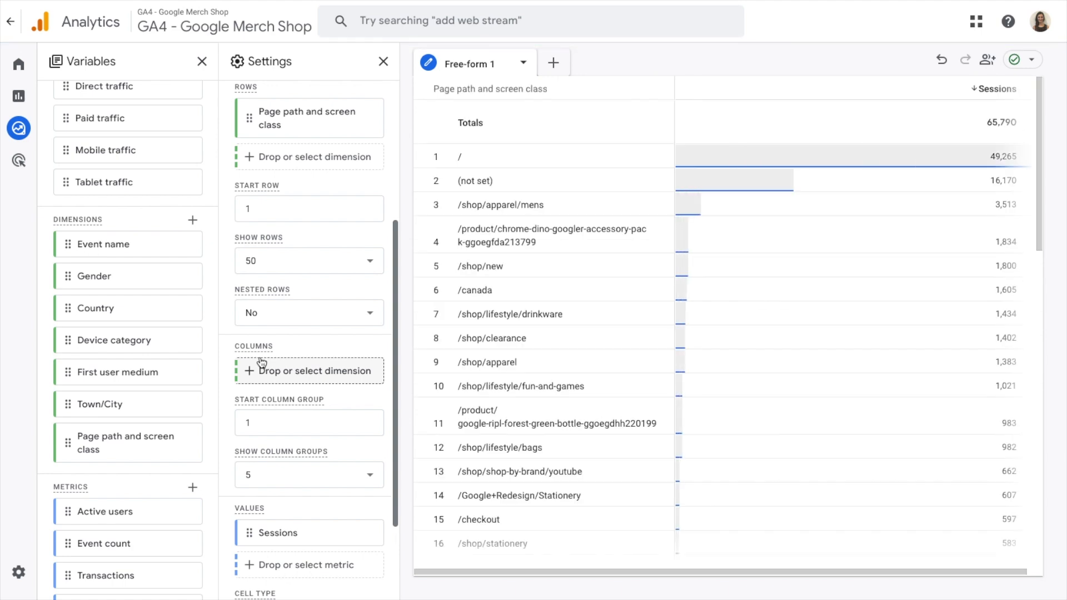
scroll(300, 367, down, 3)
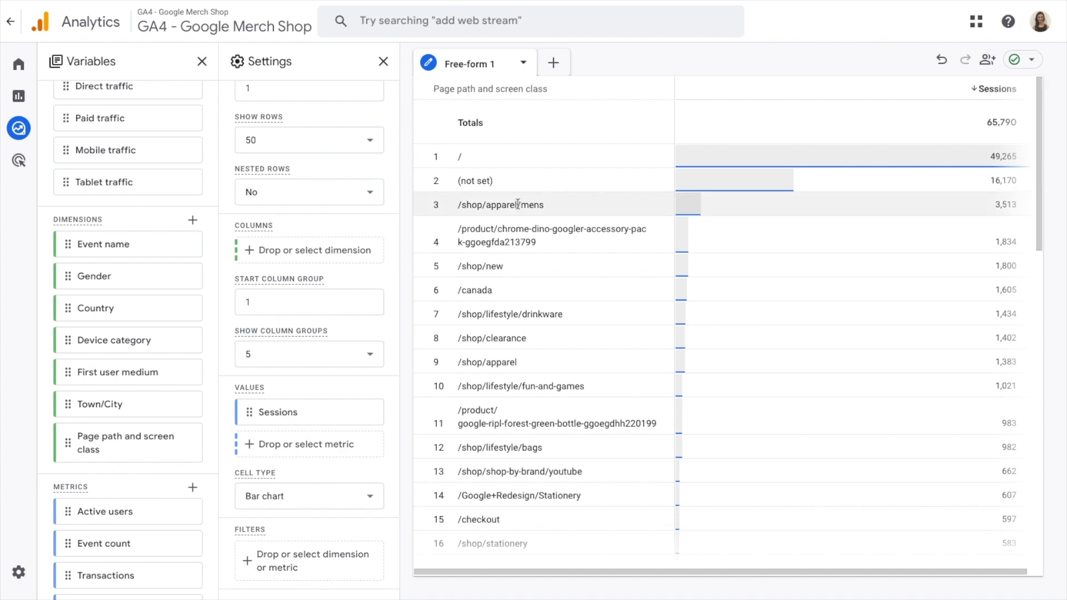
click(289, 555)
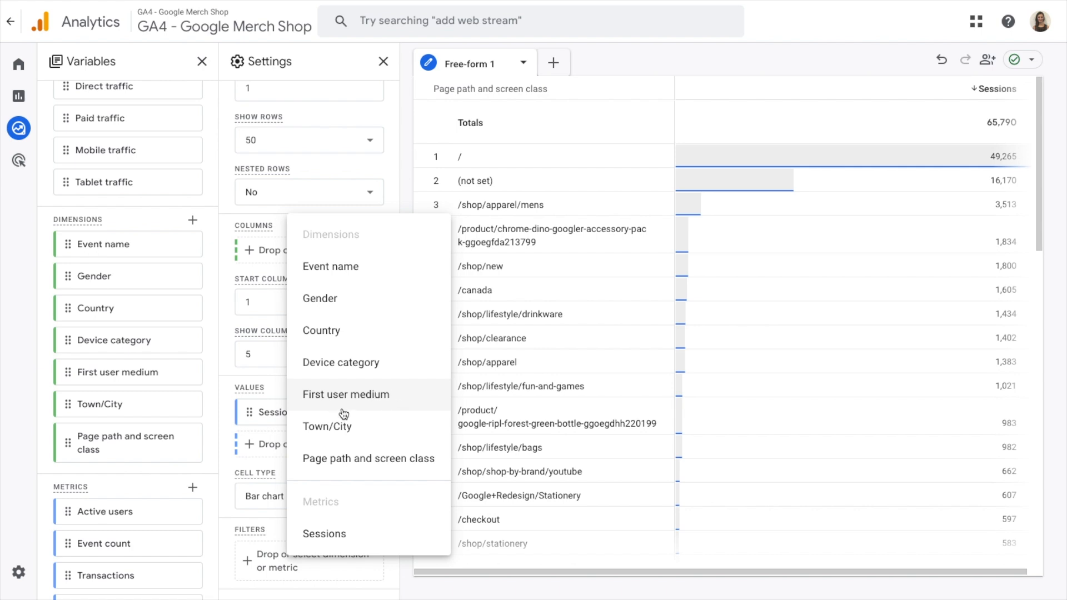
click(245, 462)
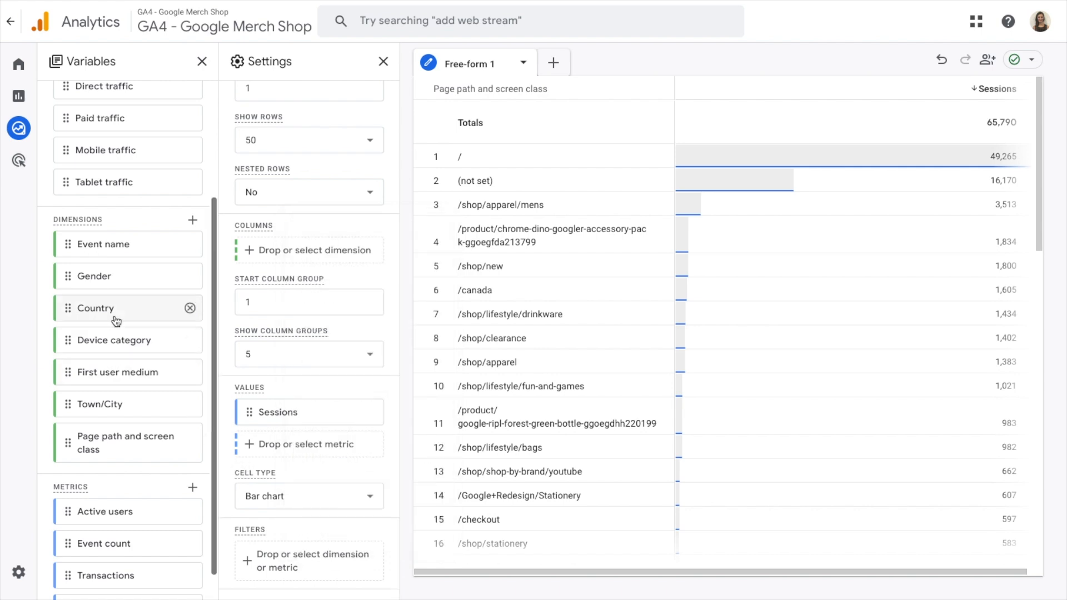
Step: Search the dimensions for "channel" and import Session default channel group into the exploration's variables
click(193, 222)
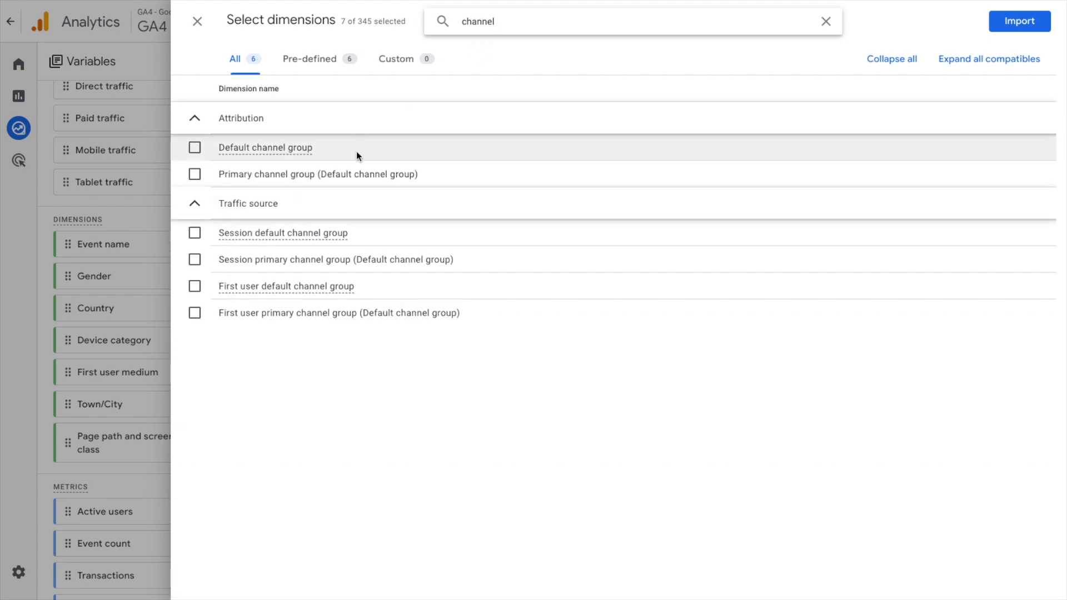
click(195, 233)
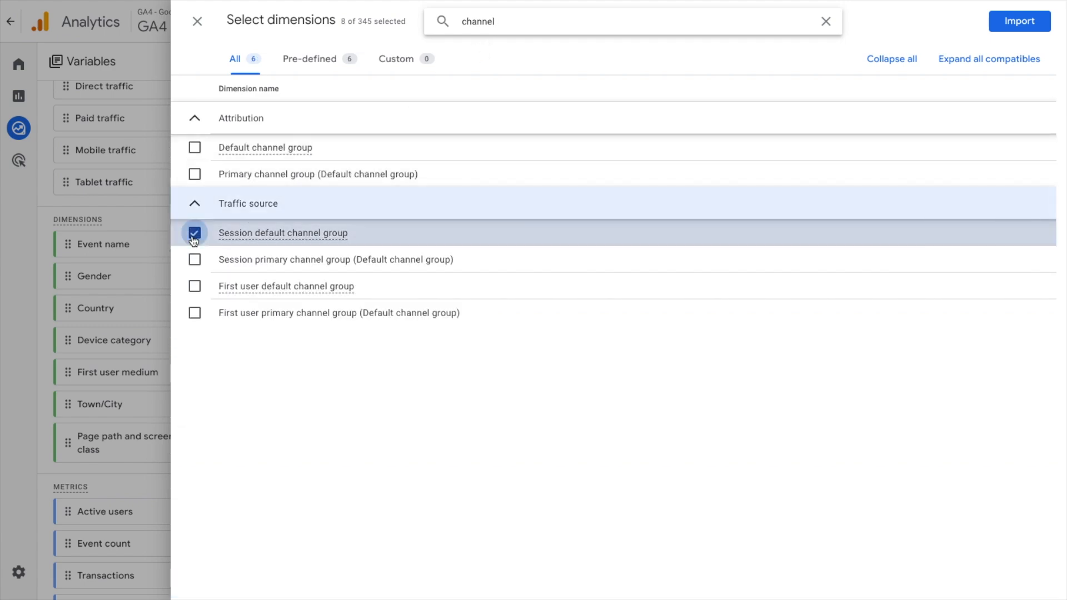
click(1017, 22)
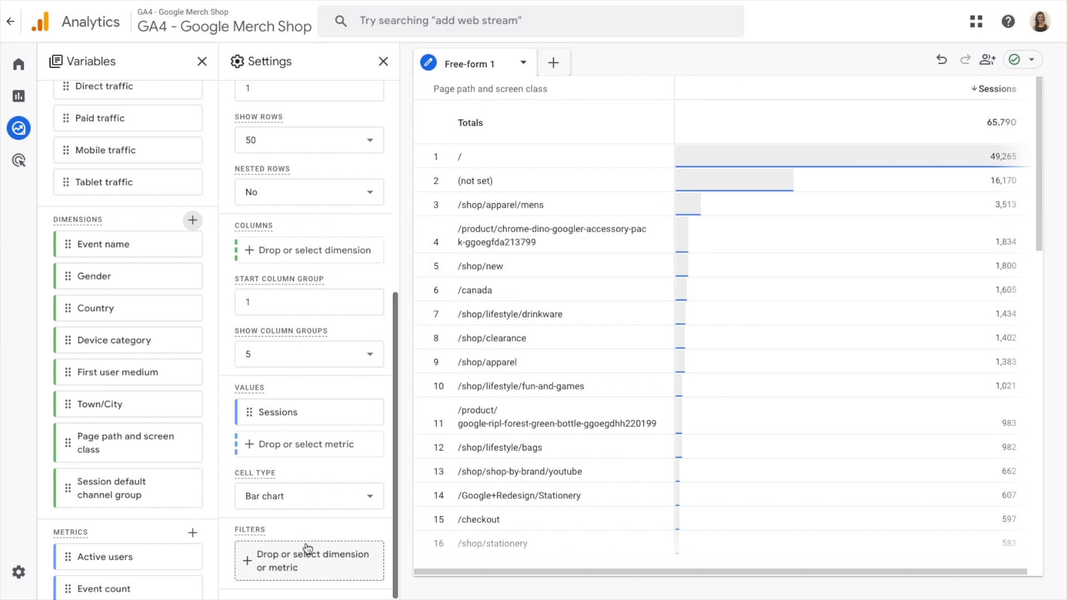
Step: Filter the table to rows where Session default channel group exactly matches Organic Search
click(296, 563)
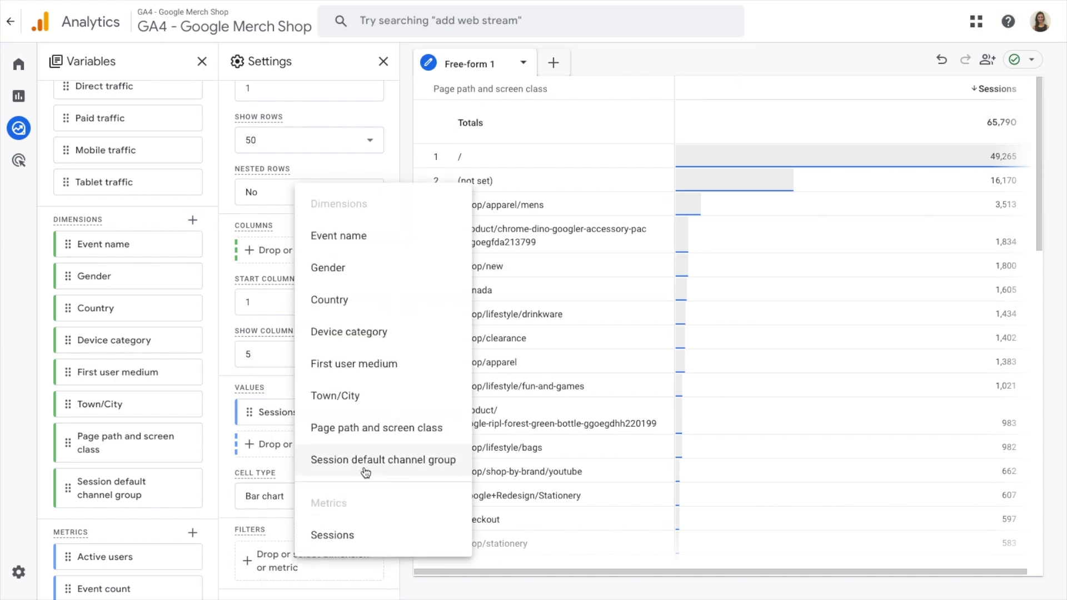
click(365, 465)
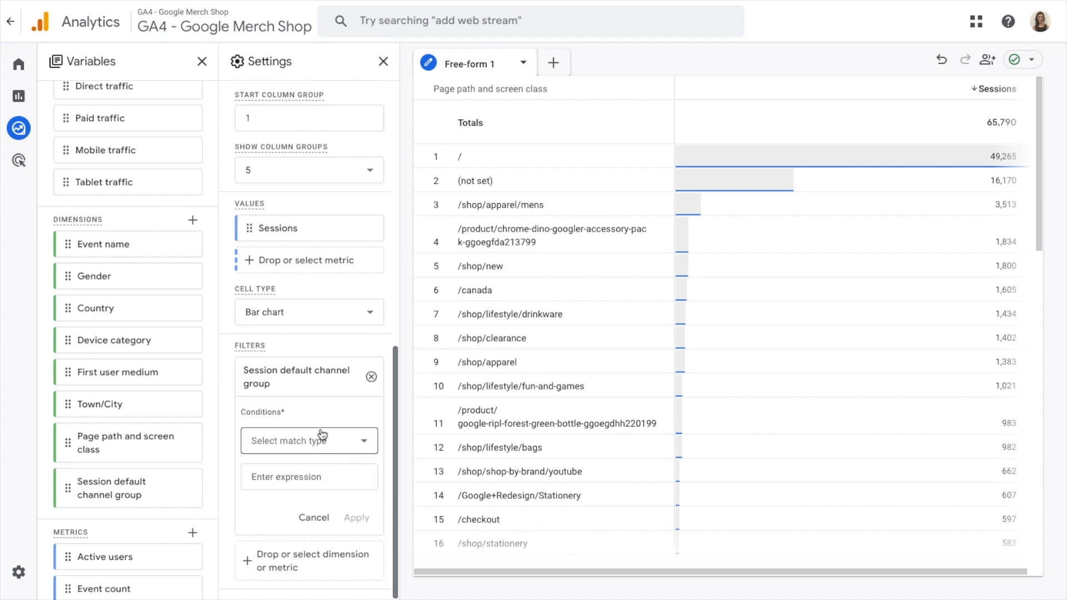
click(321, 439)
click(311, 269)
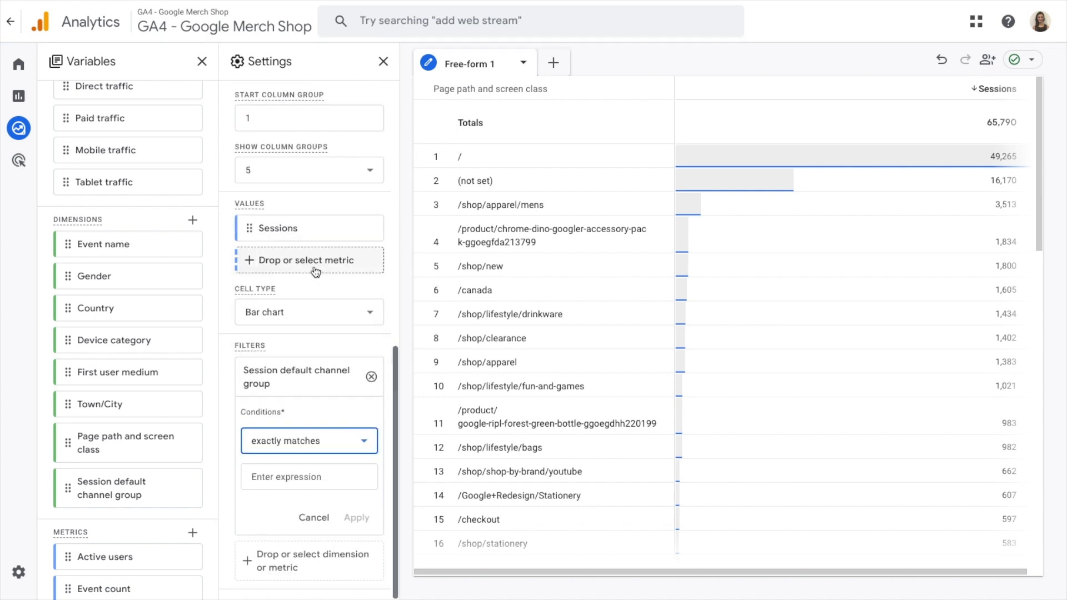
click(319, 472)
click(313, 382)
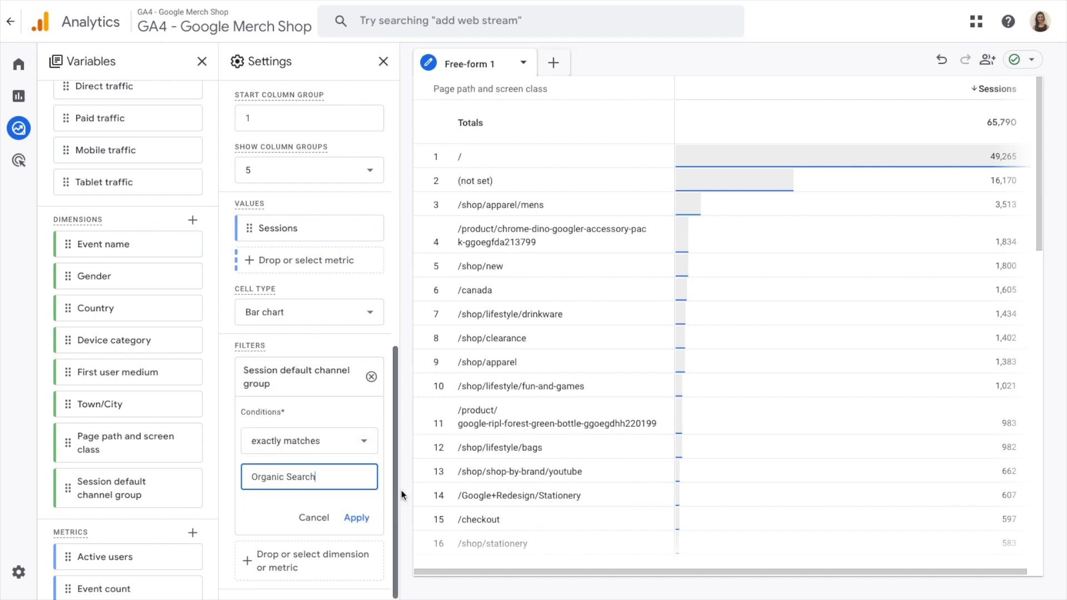
click(360, 518)
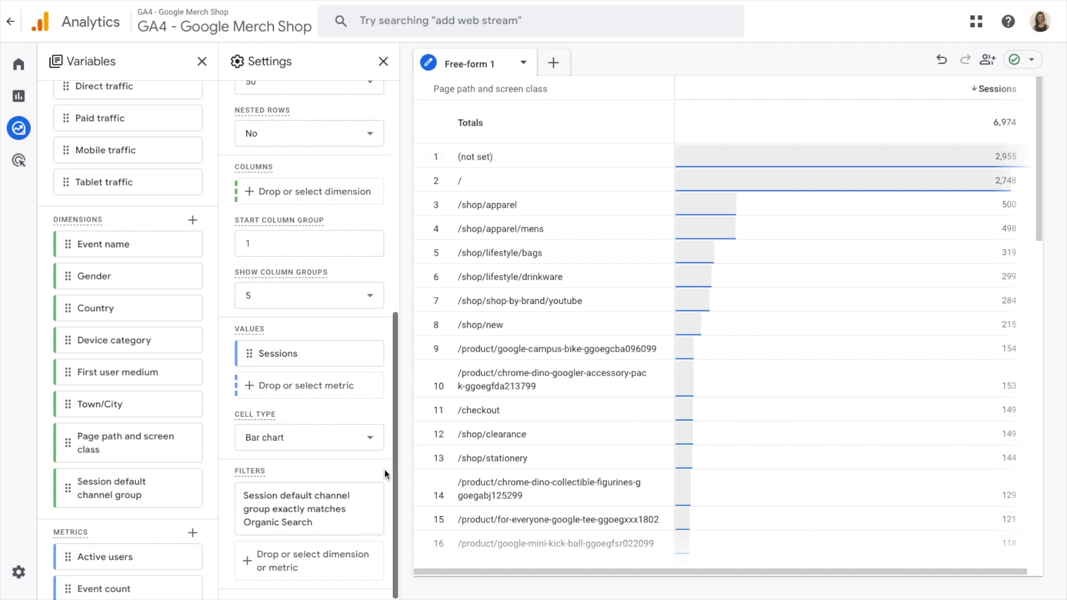
Step: Replace the Organic Search filter with one where Page path and screen class does not contain "not set"
click(372, 511)
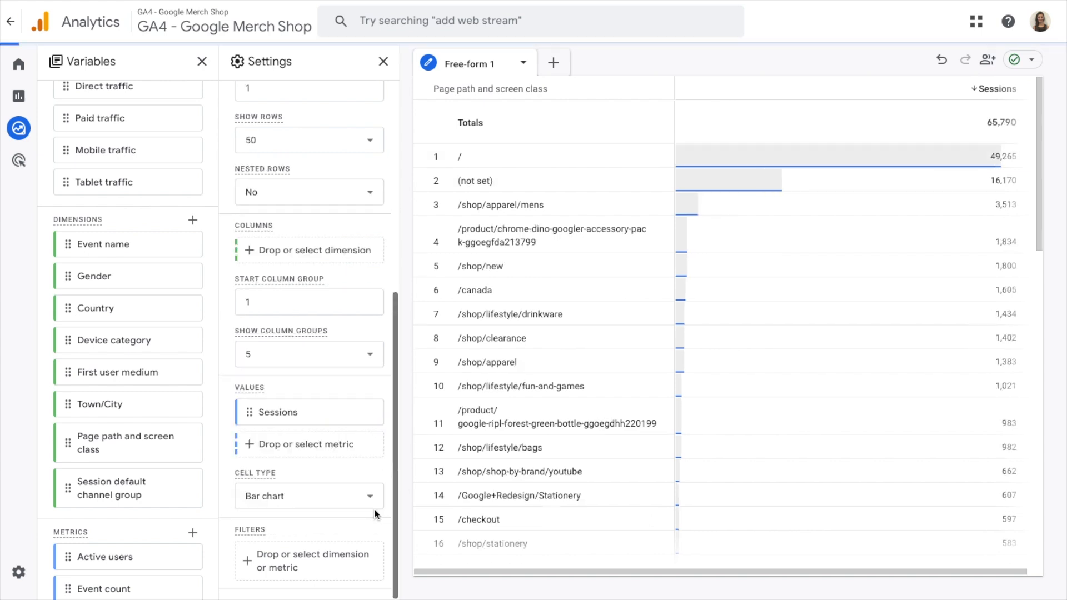
click(300, 558)
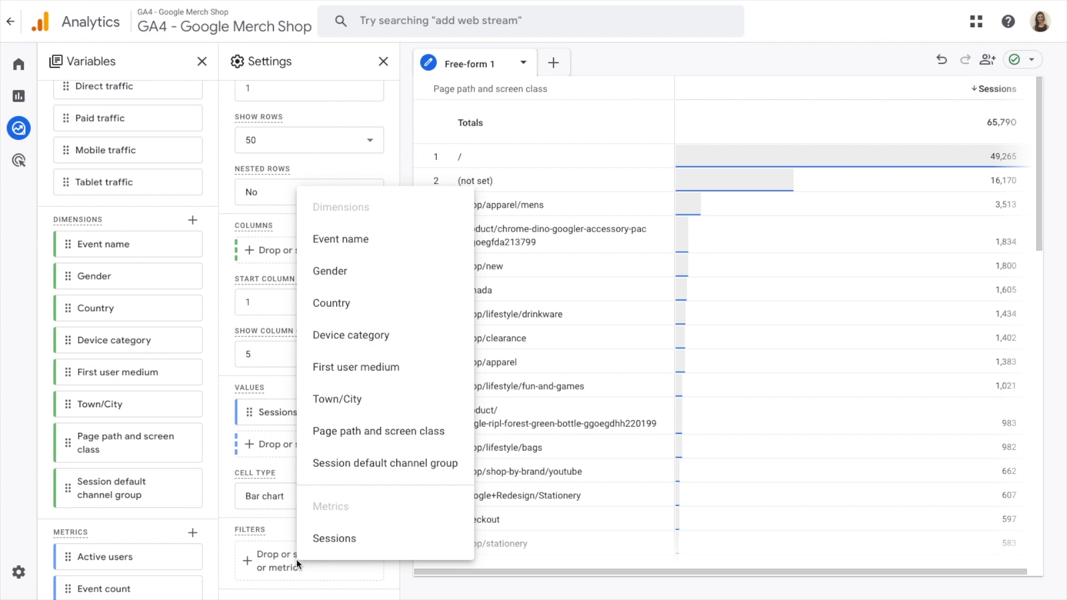
click(390, 432)
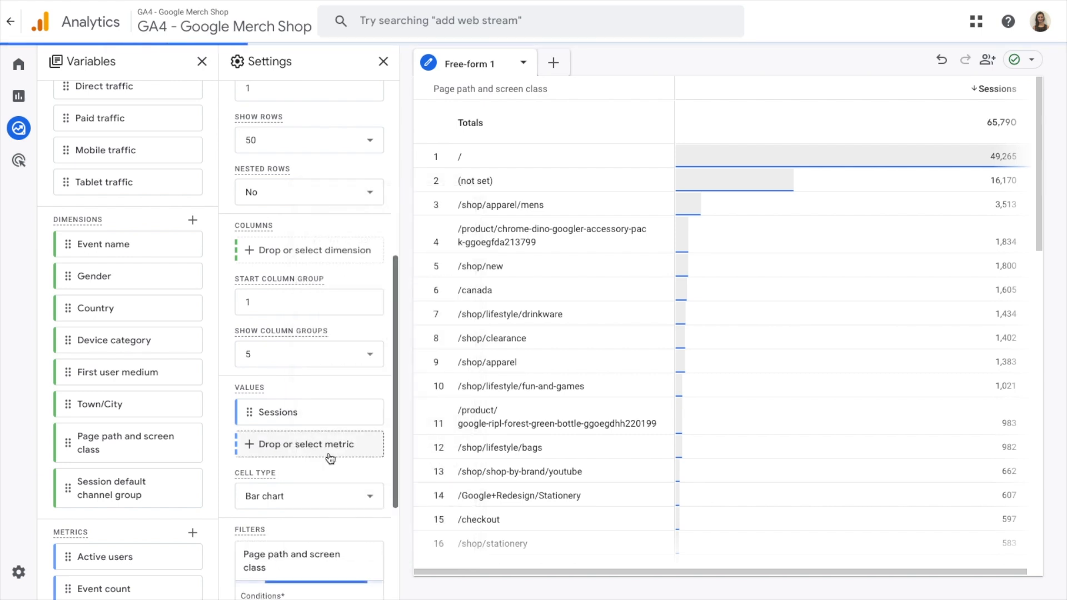
click(318, 447)
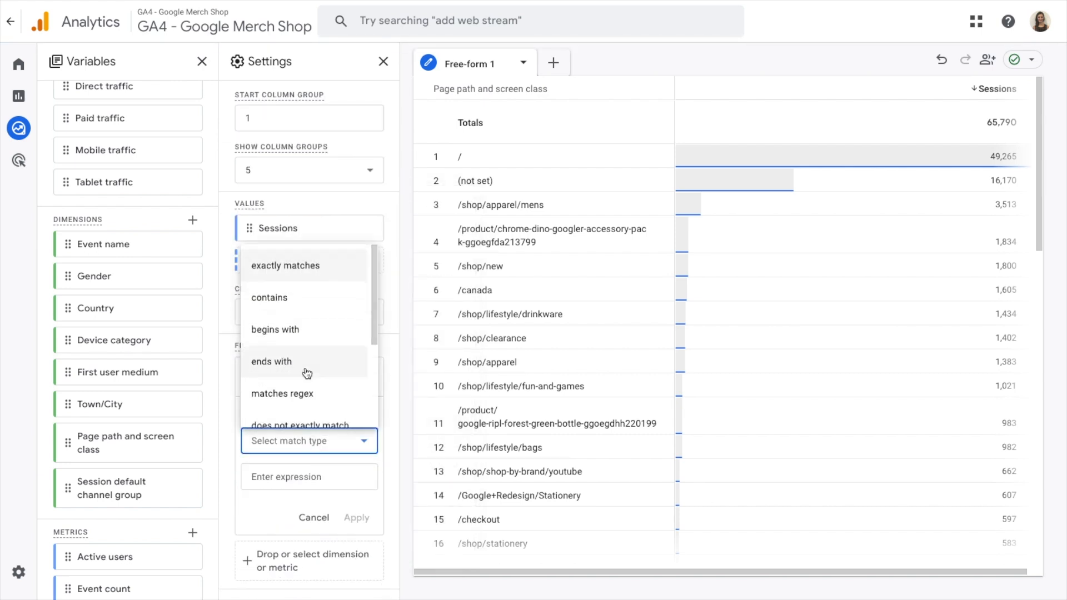
scroll(305, 374, down, 2)
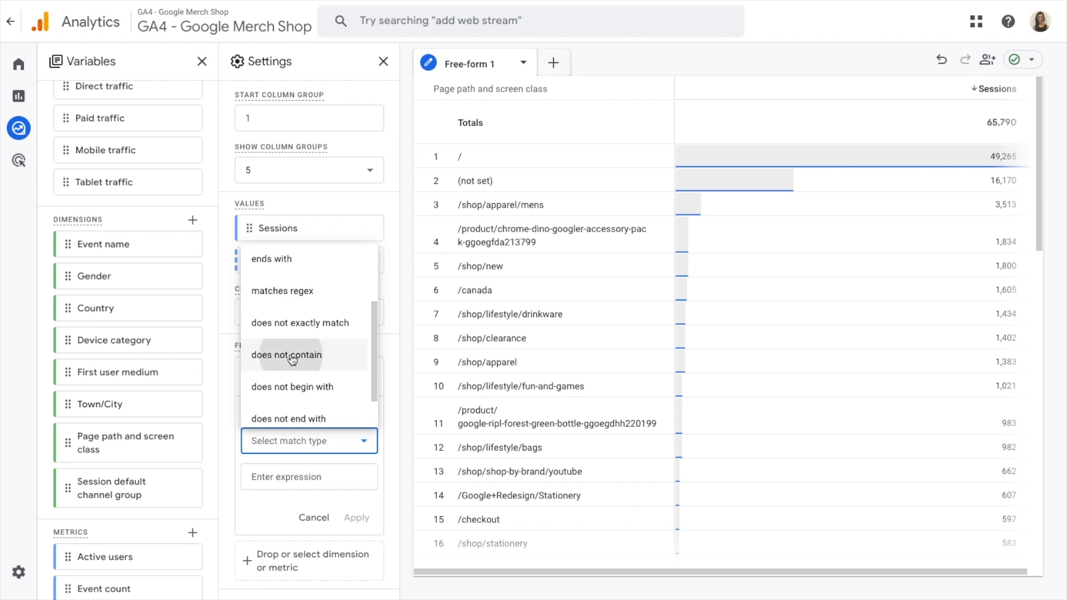
click(293, 360)
click(298, 479)
text(not set)
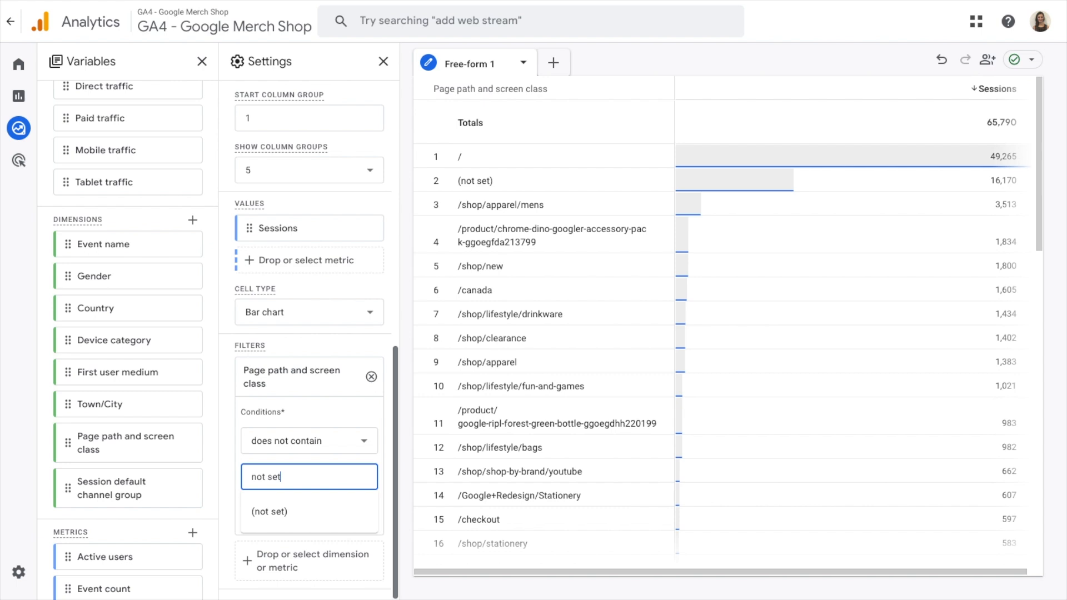
click(385, 513)
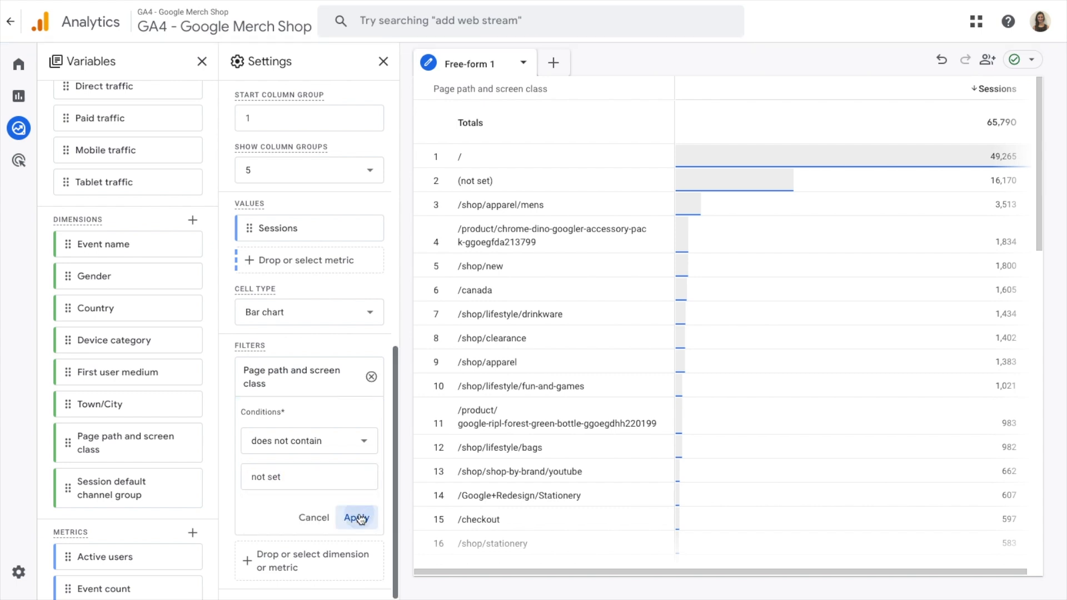
click(359, 518)
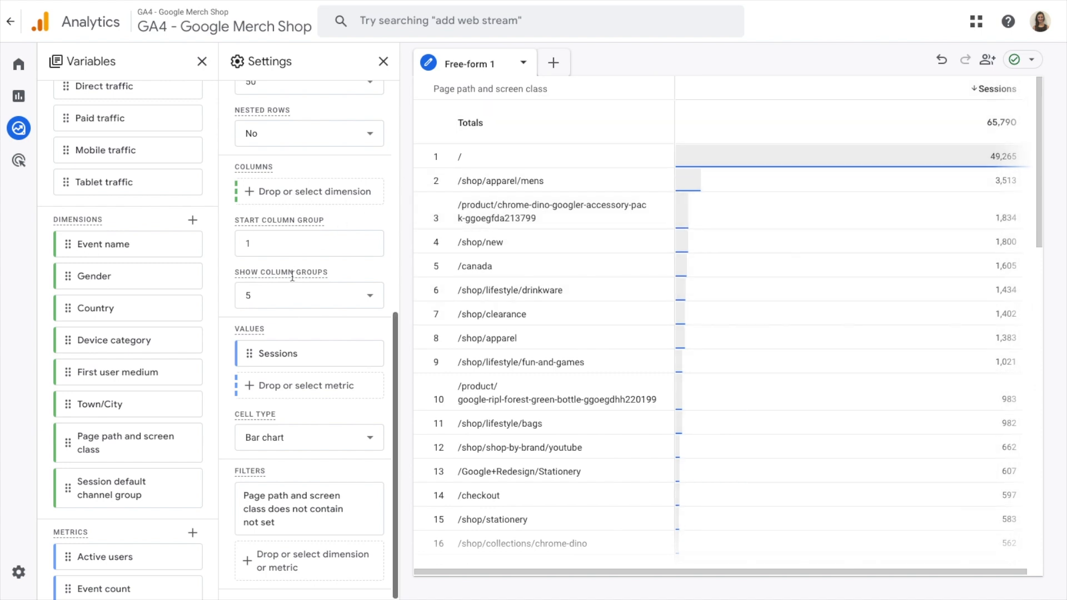
Step: Set the exploration's date range to a custom period from 1 Feb 2024 to 29 Feb 2024
scroll(293, 276, up, 7)
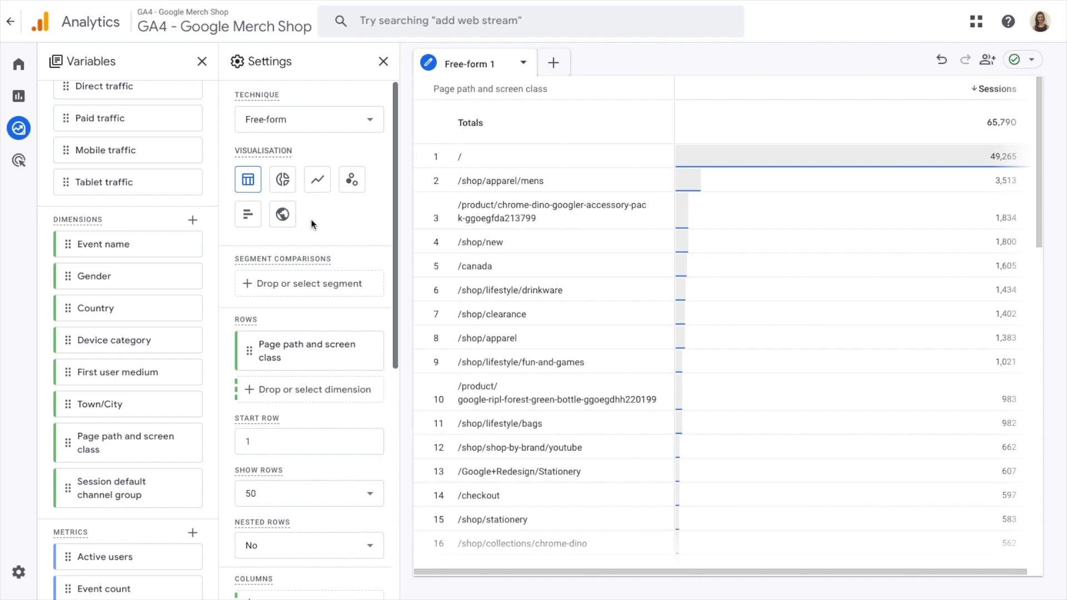
scroll(161, 145, up, 3)
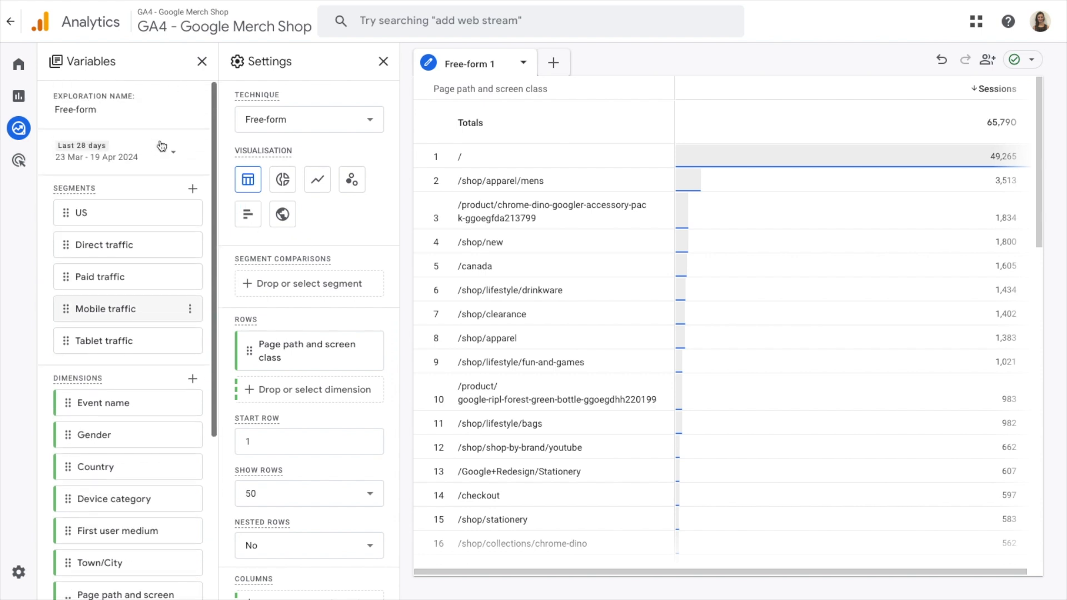
click(116, 152)
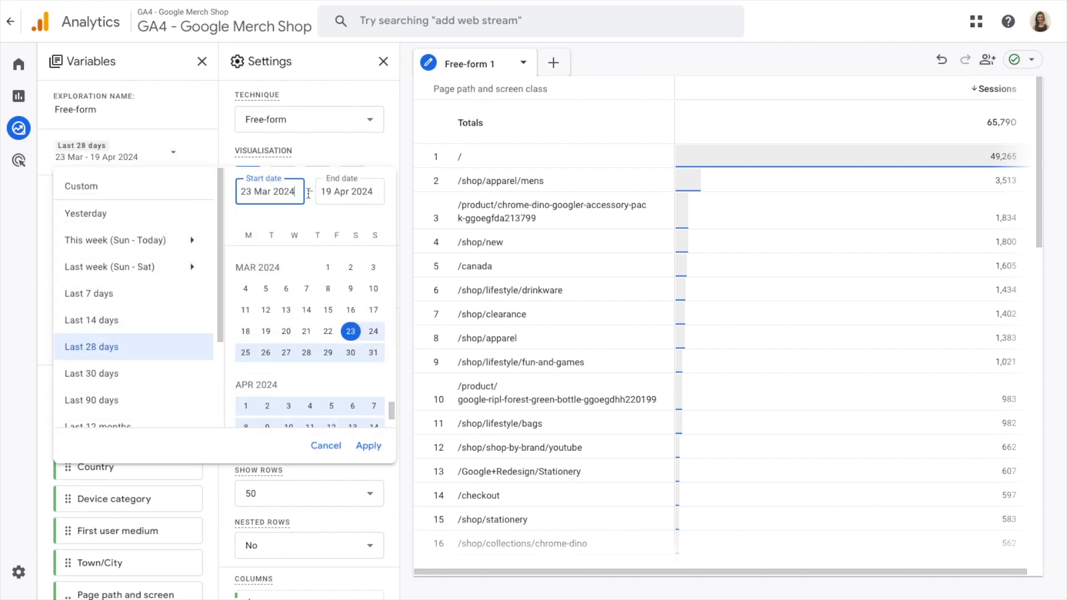
scroll(299, 269, up, 3)
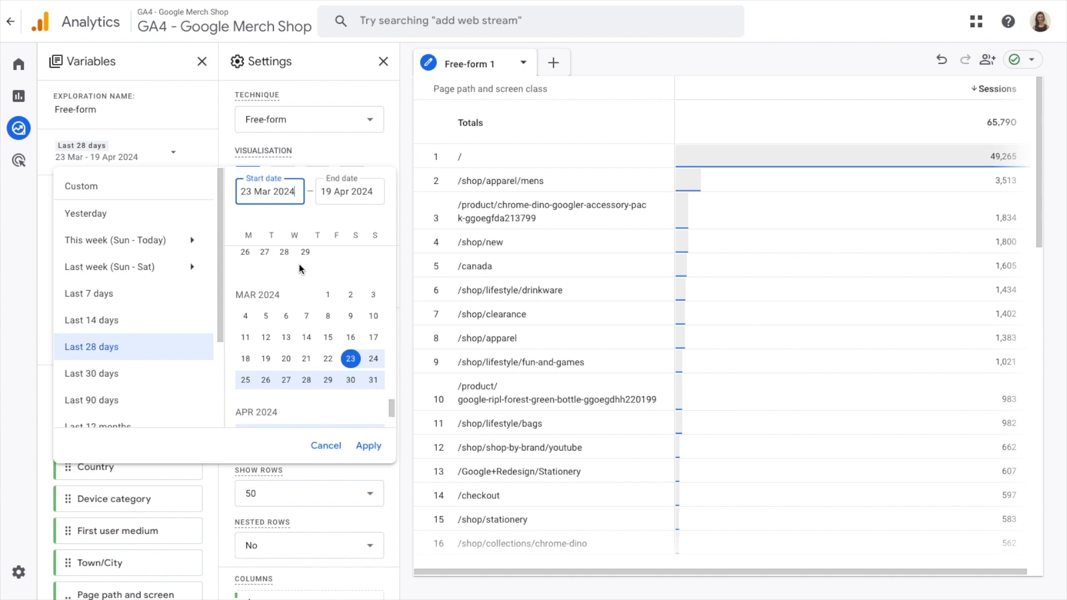
click(305, 312)
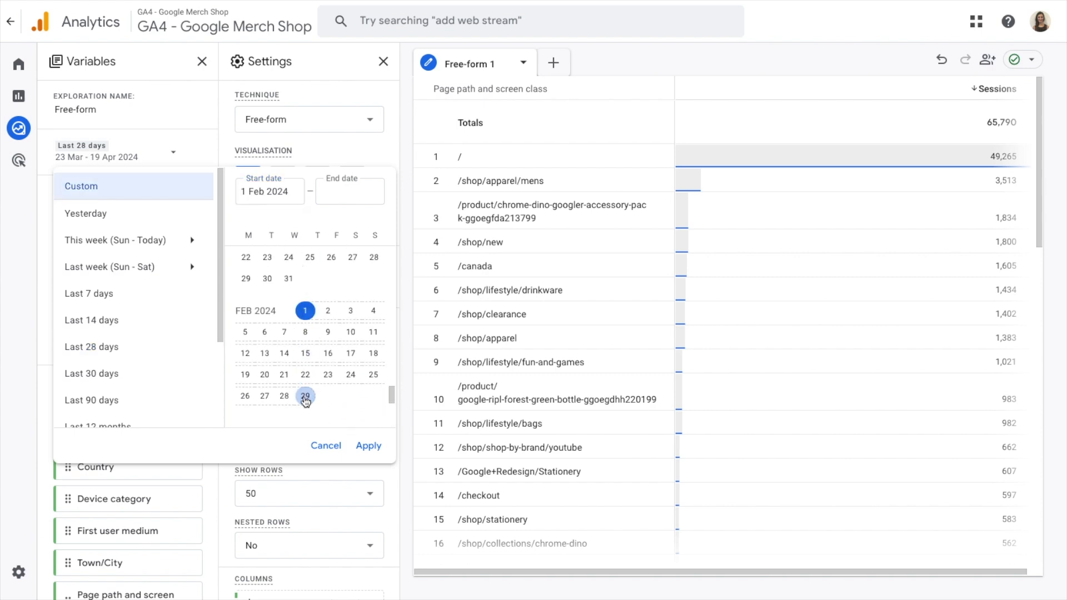
click(306, 397)
click(368, 447)
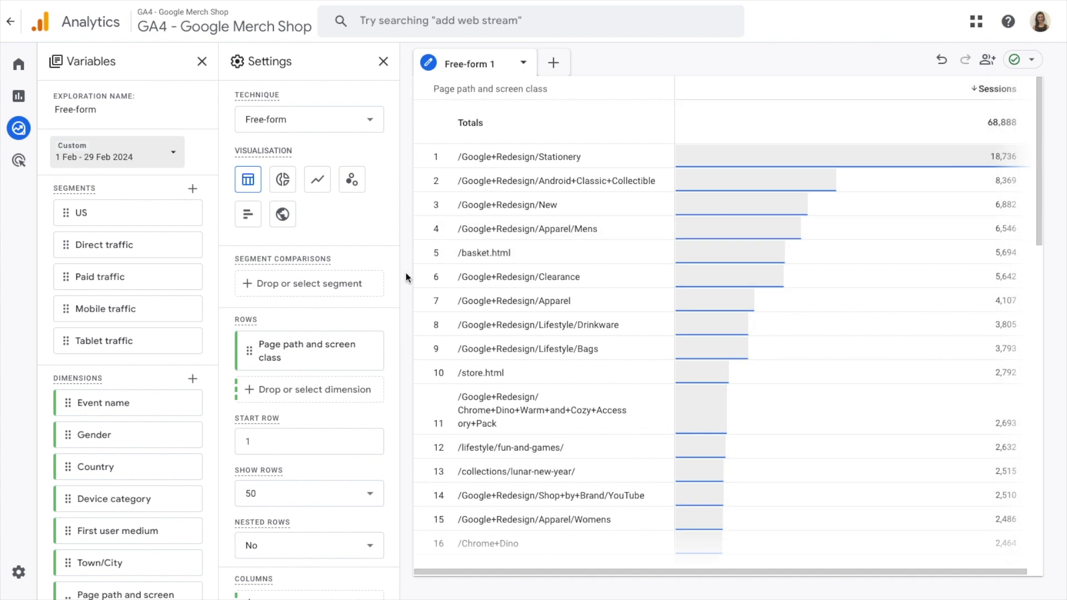
Step: Add the Paid traffic segment to the table's segment comparisons
scroll(322, 389, down, 1)
scroll(324, 392, down, 1)
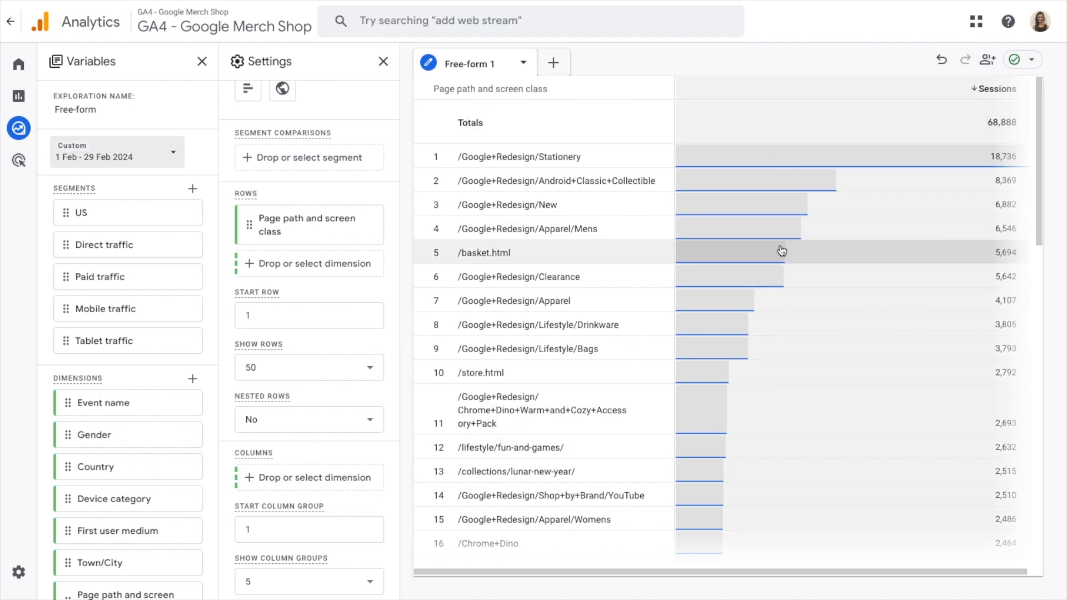
scroll(228, 293, up, 2)
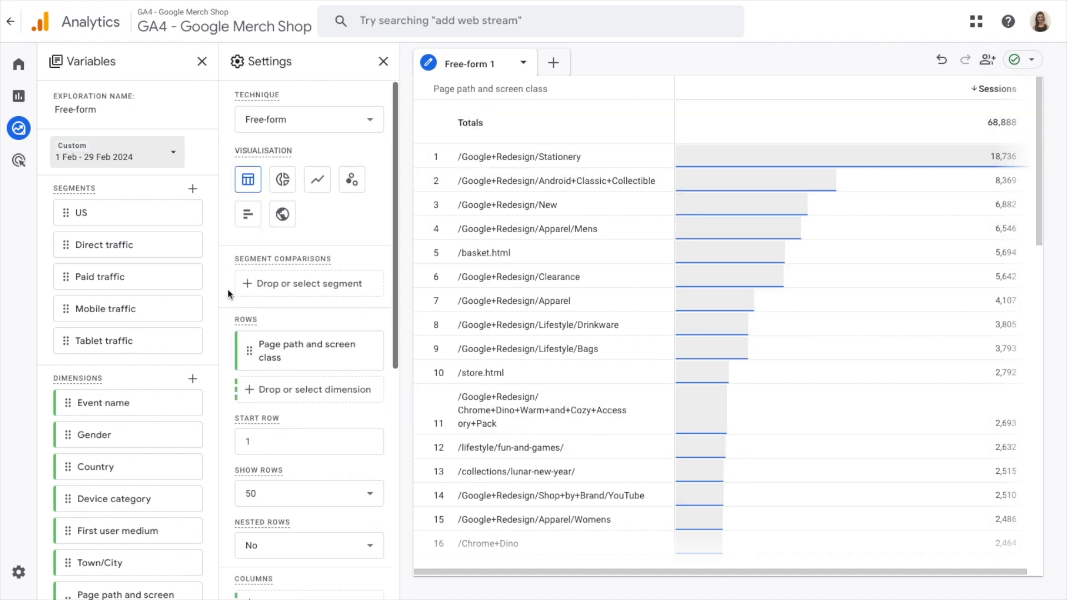
click(283, 295)
click(329, 374)
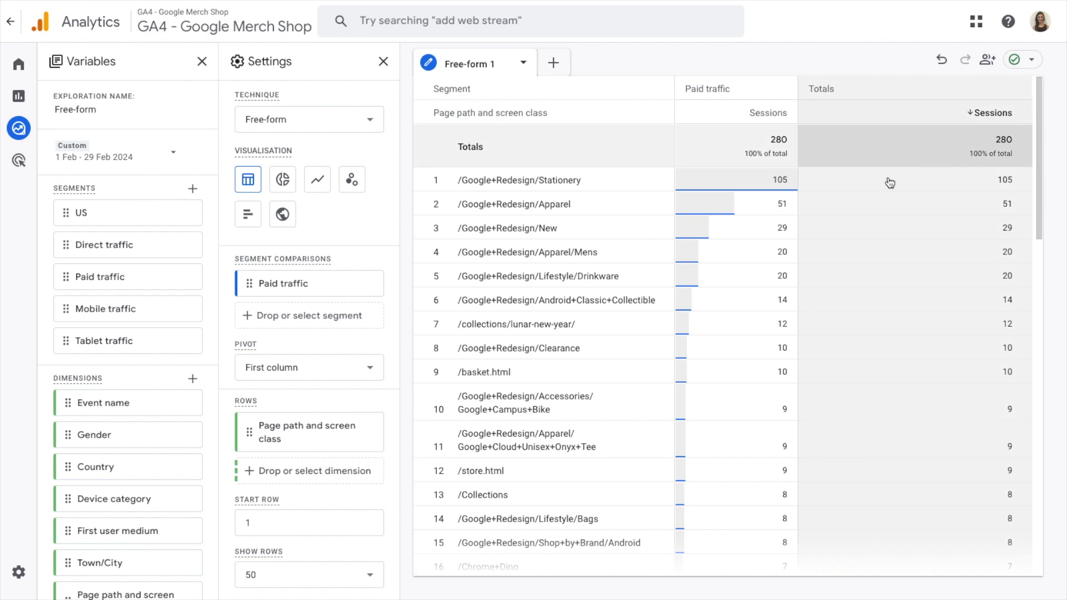
Step: Add Device category as the column dimension of the free-form table
scroll(352, 320, down, 2)
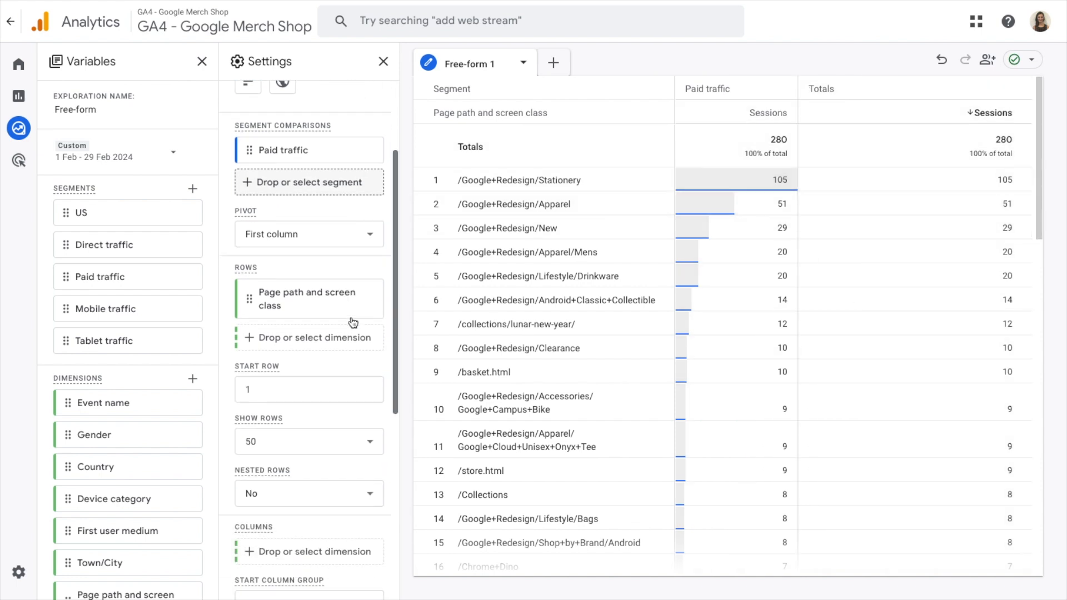
scroll(353, 322, down, 2)
click(289, 439)
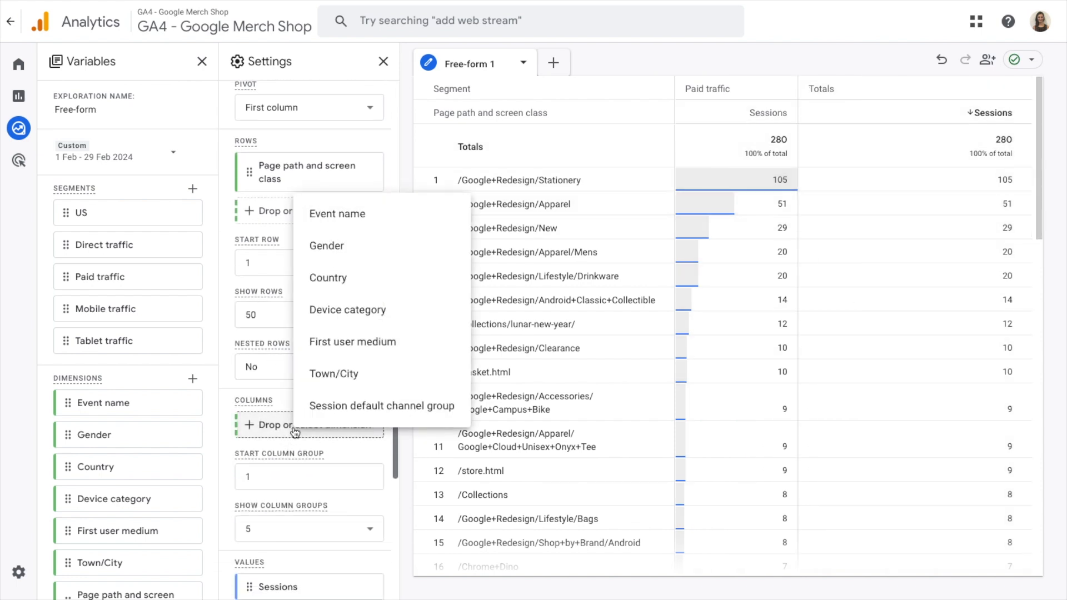
click(348, 317)
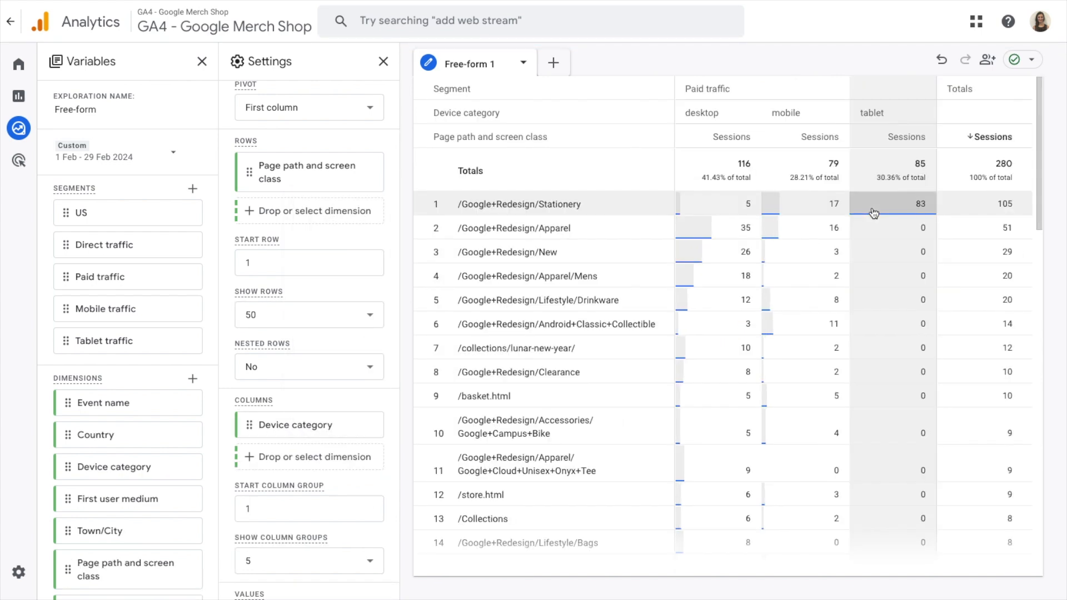
Step: Add Direct traffic as a second segment comparison alongside Paid traffic
scroll(258, 188, up, 3)
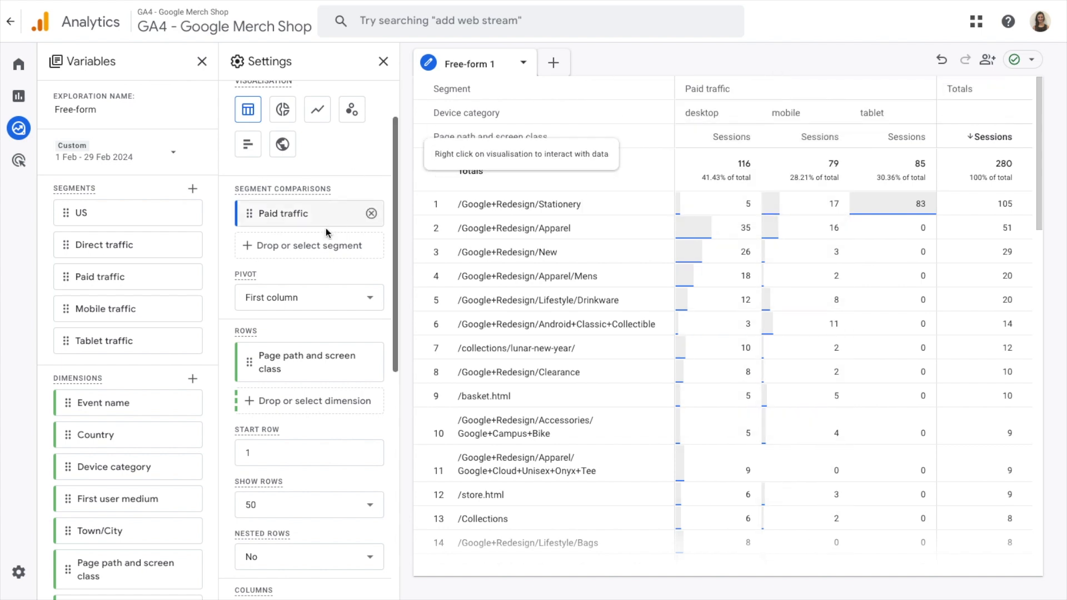
click(312, 245)
click(370, 294)
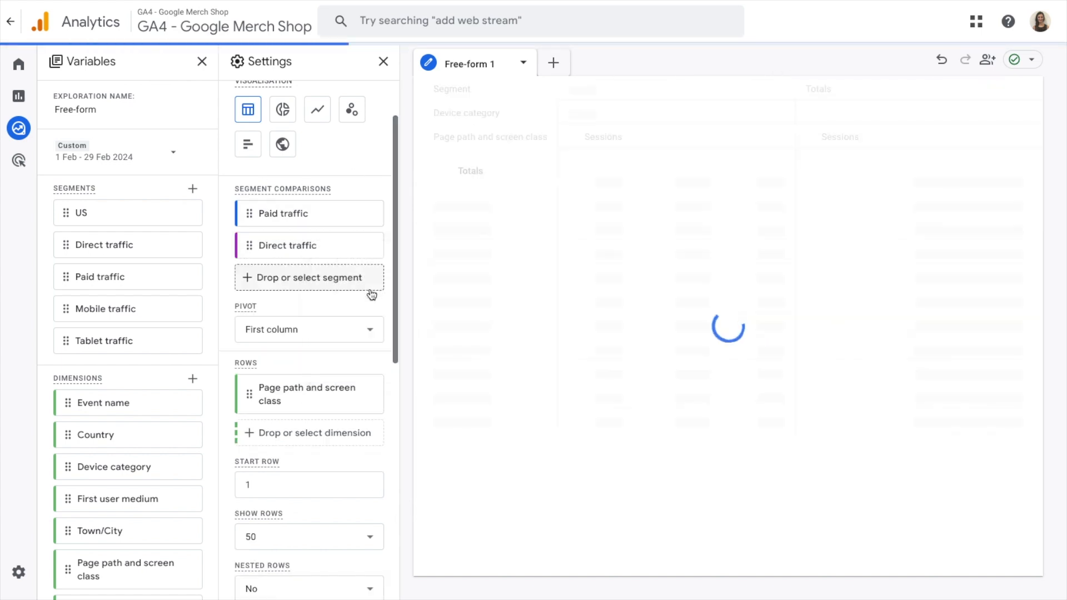